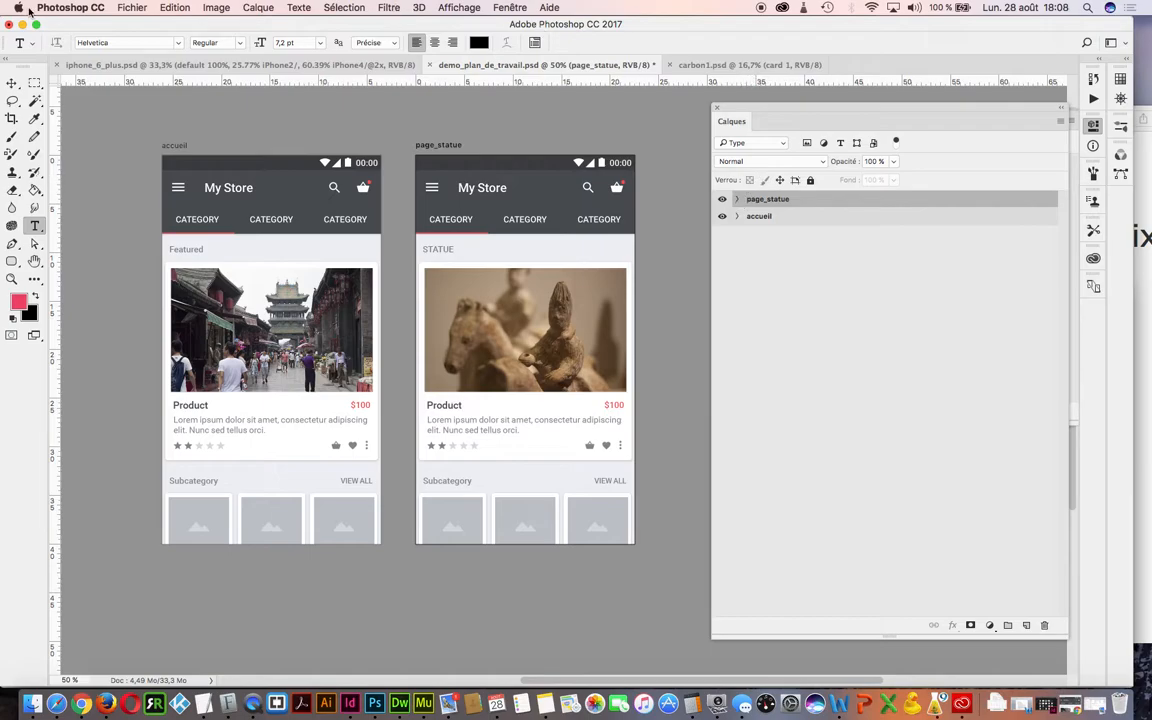
Step: Export the selected page_statue artboard with Artboards to Files, choosing JPEG as the file type
left_click(116, 7)
mouse_move(237, 313)
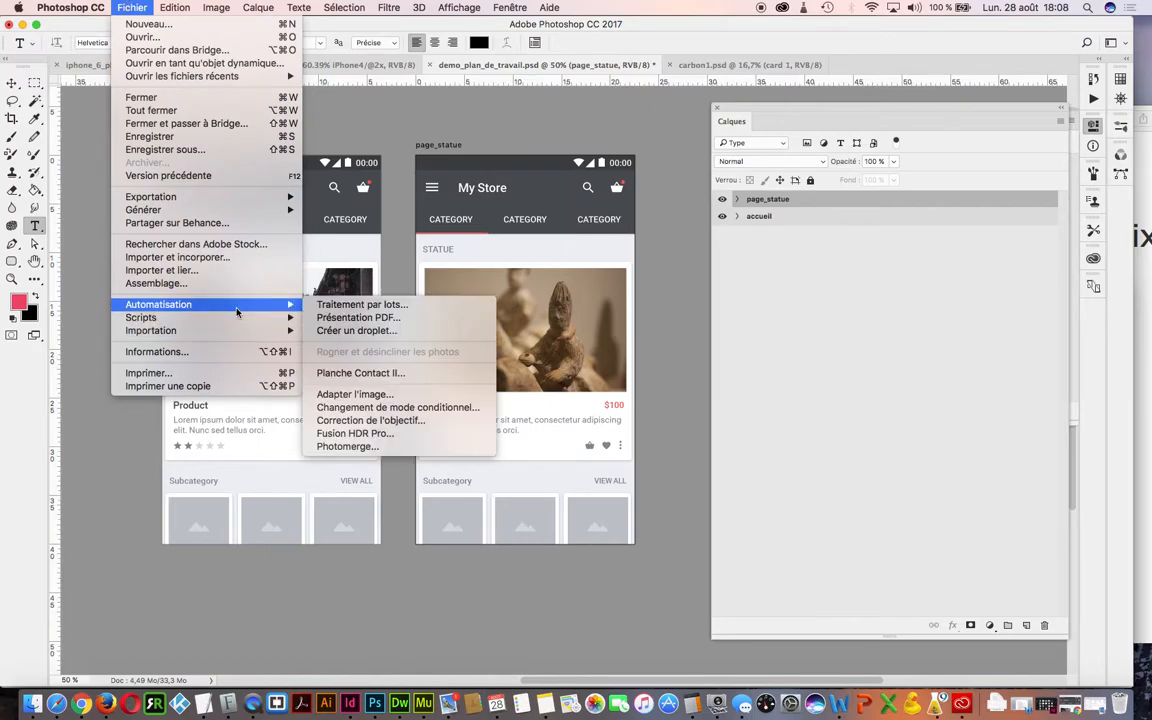
mouse_move(217, 197)
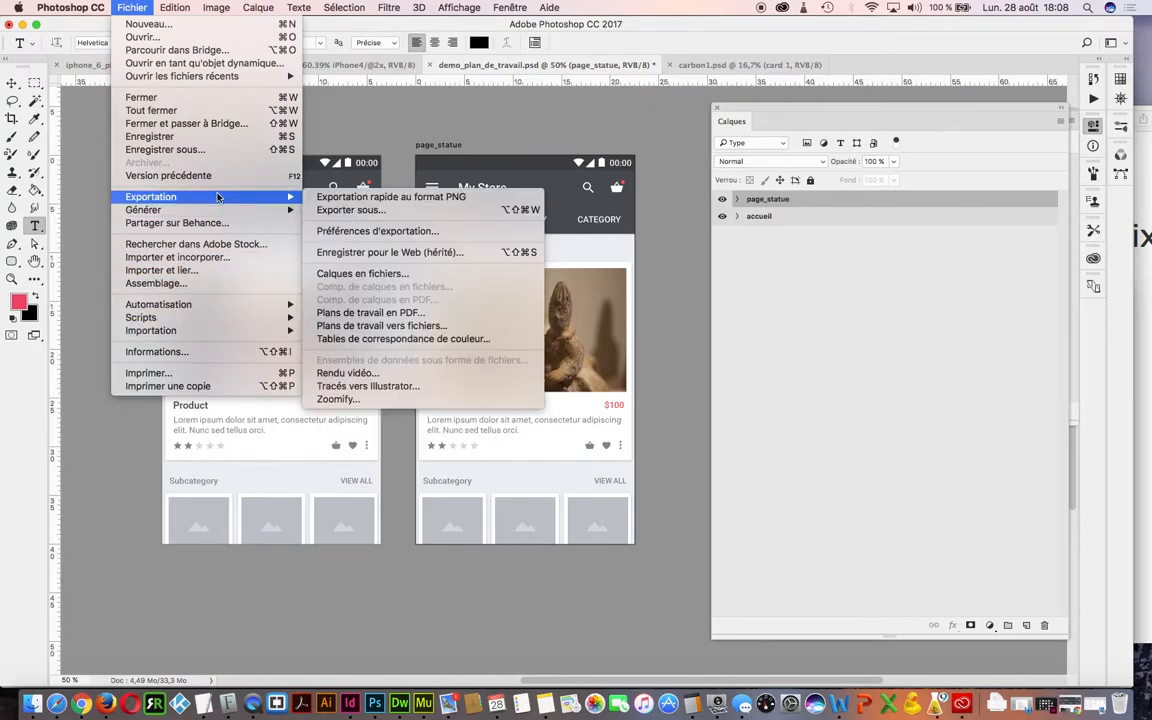
left_click(456, 326)
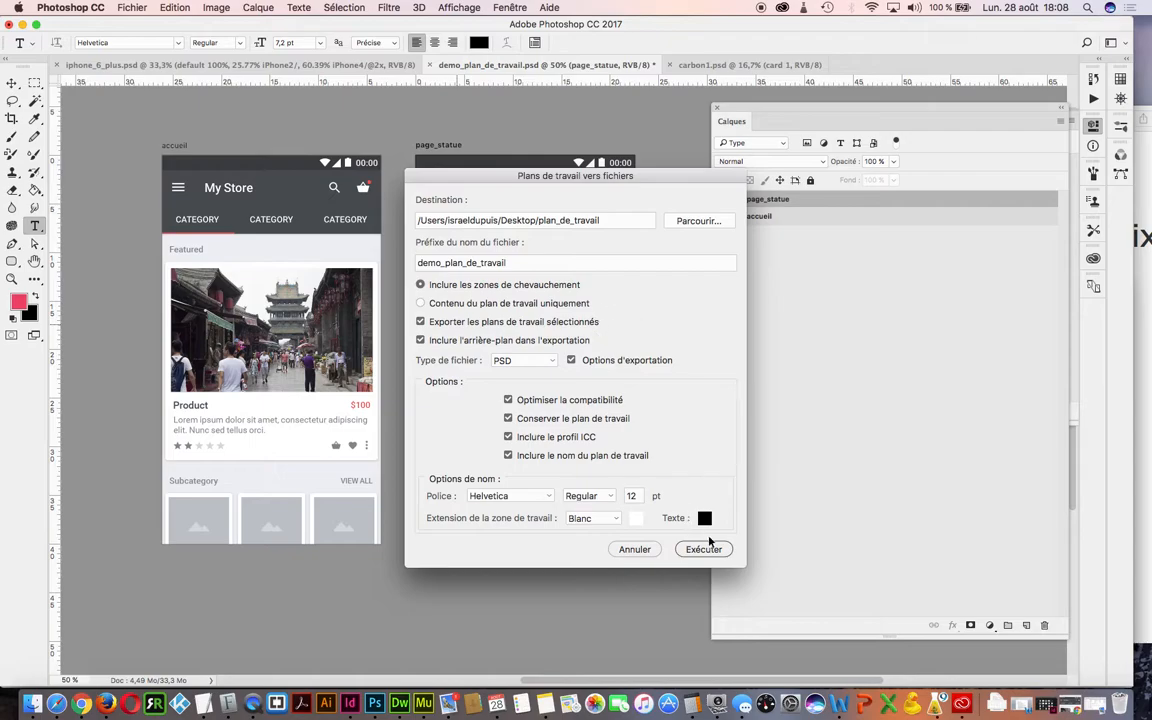
left_click(525, 360)
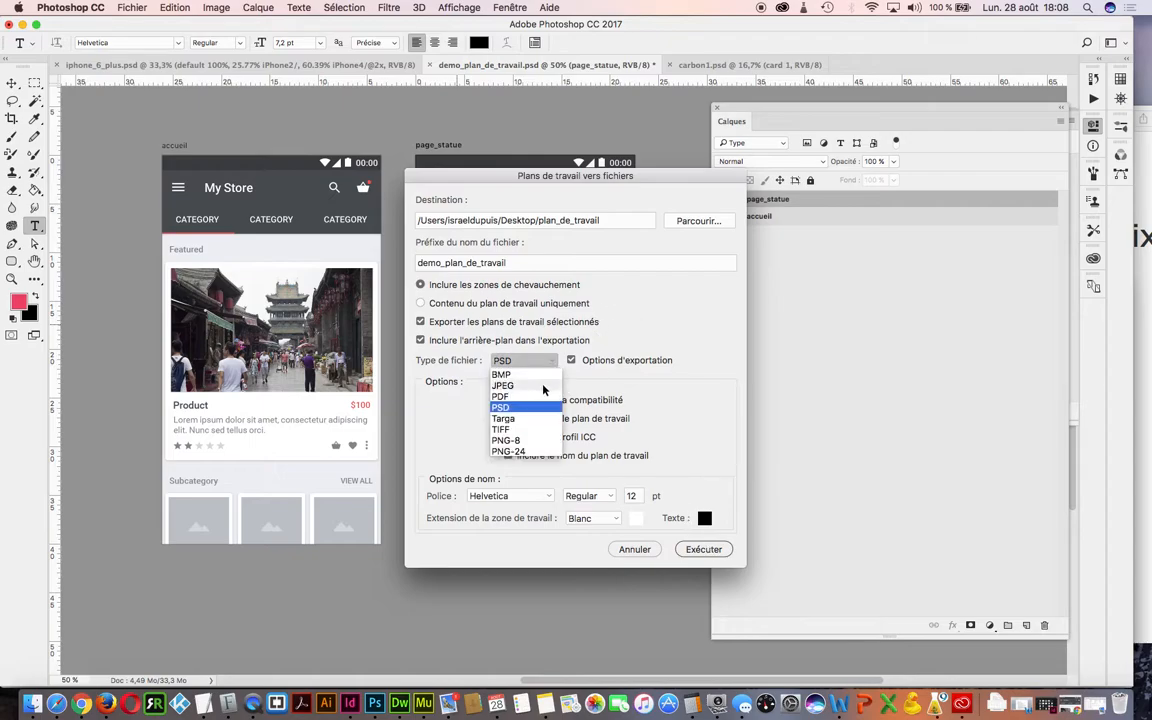
left_click(503, 385)
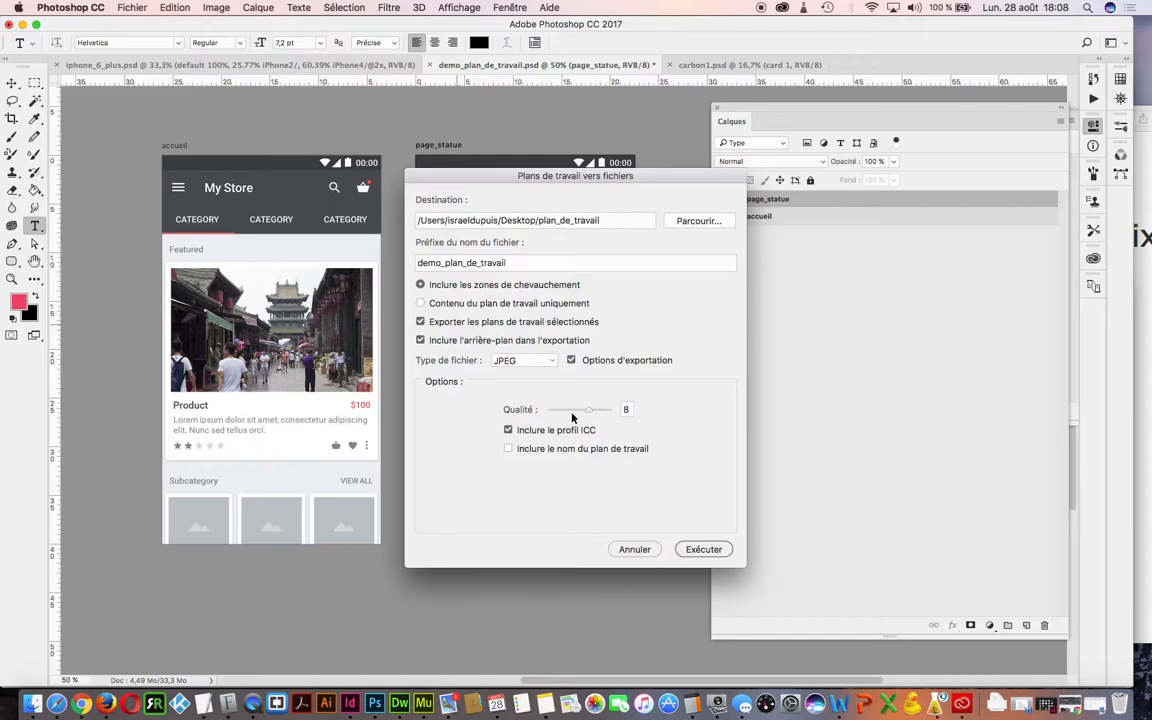
left_click(688, 551)
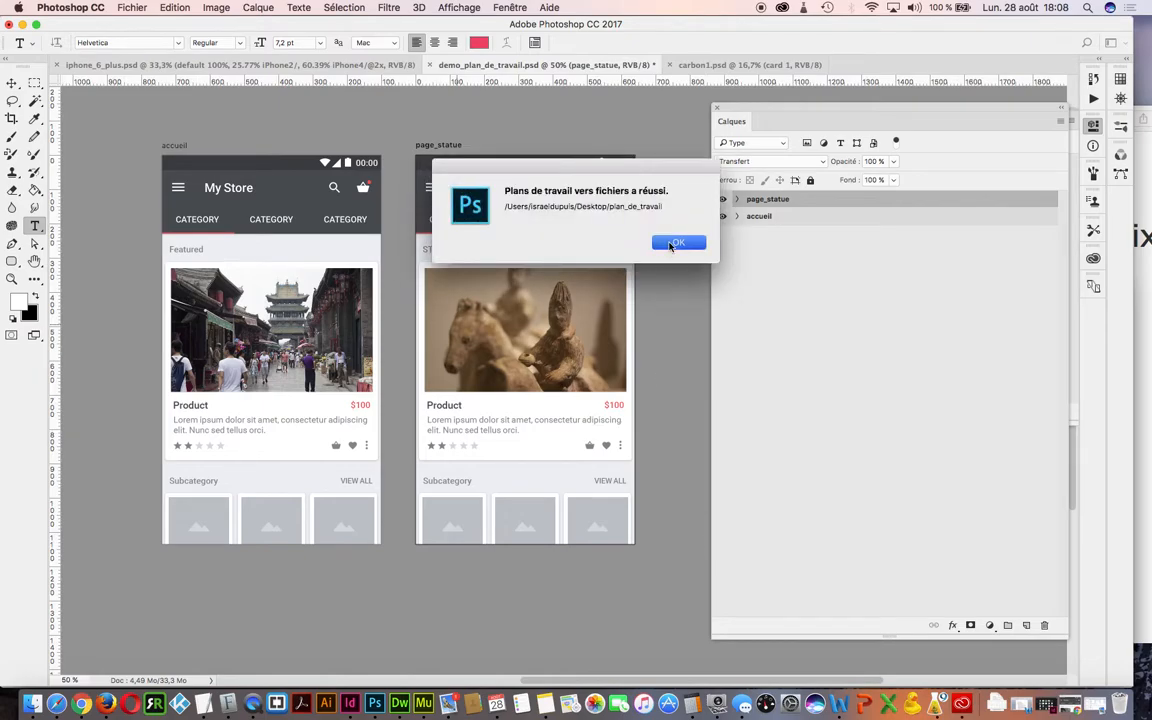
key("Return")
Step: Switch to Finder, preview the exported demo_plan_de_travailpage_statue.jpg, delete it and return to Photoshop
left_click(32, 704)
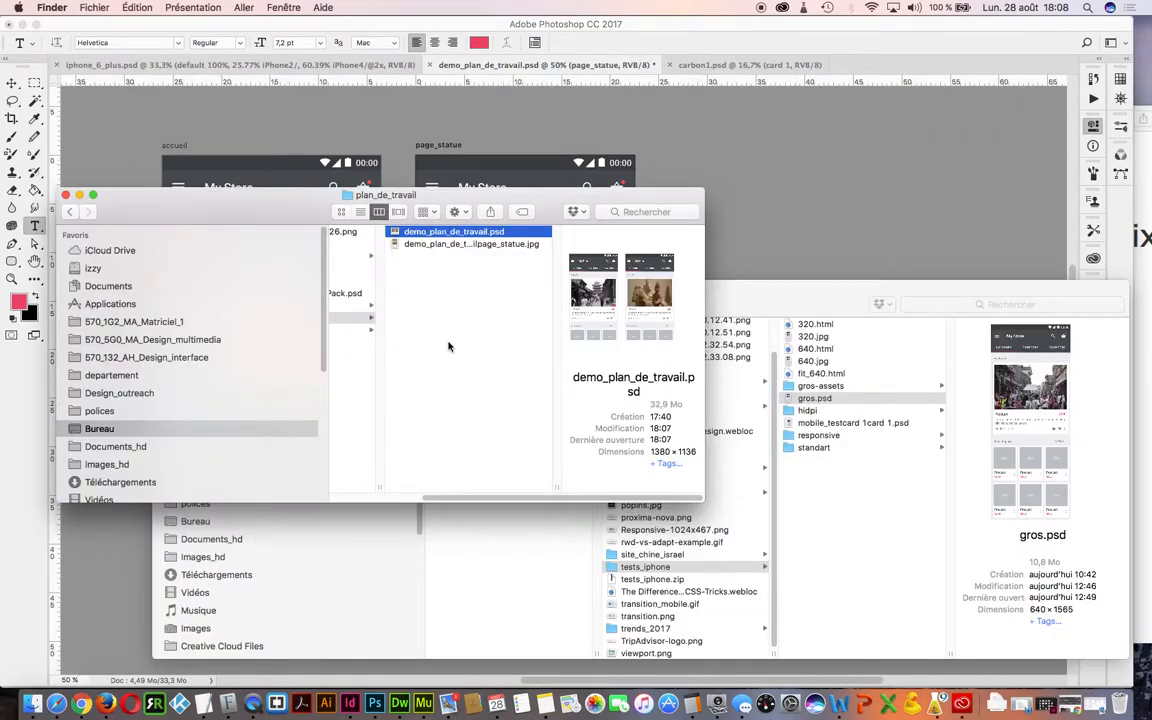
scroll(470, 335, "left", 1)
scroll(470, 335, "left", 2)
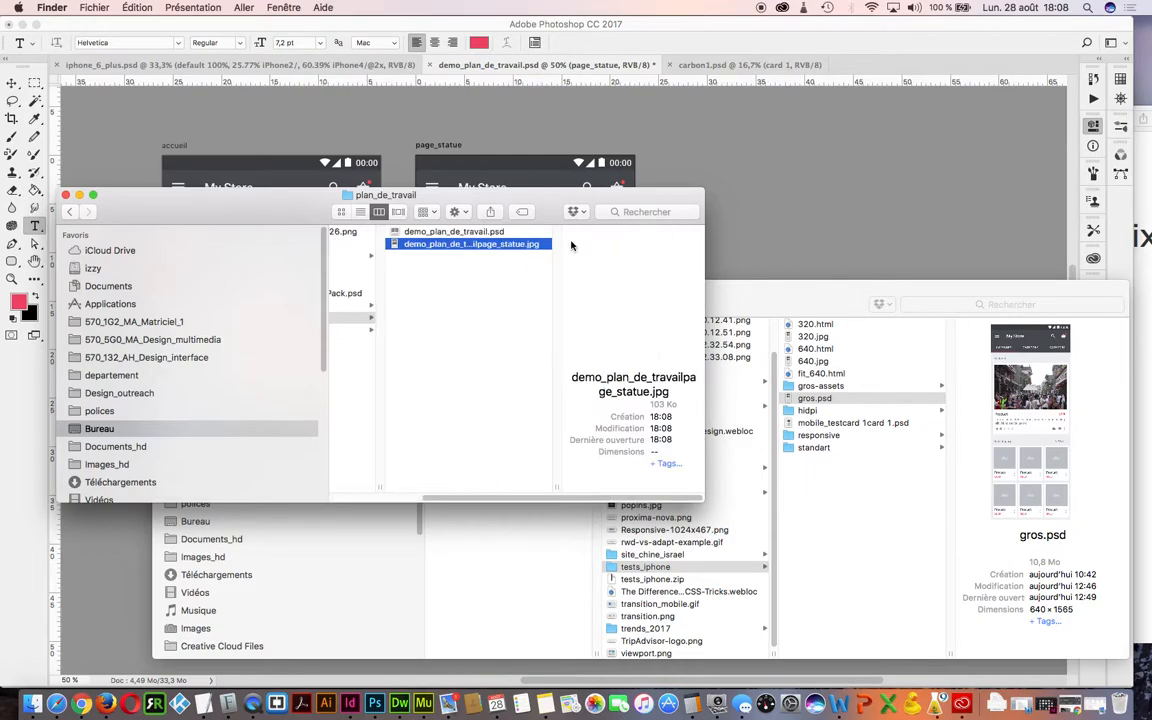
left_click(571, 246)
key("space")
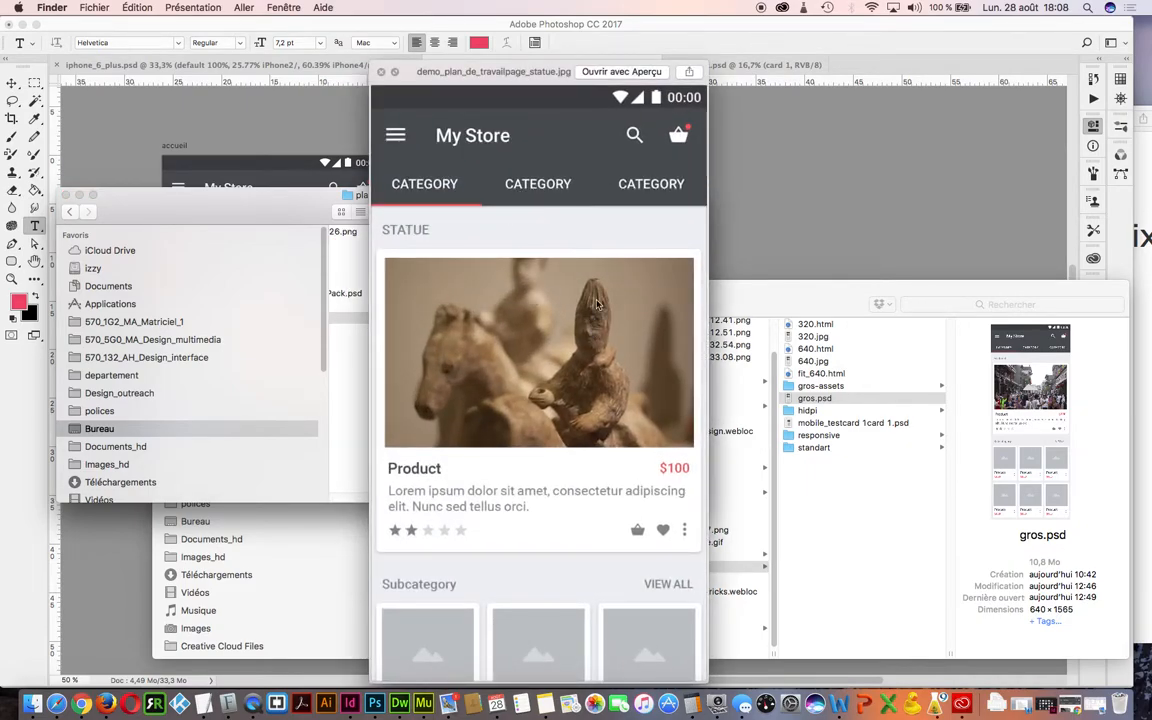
key("space")
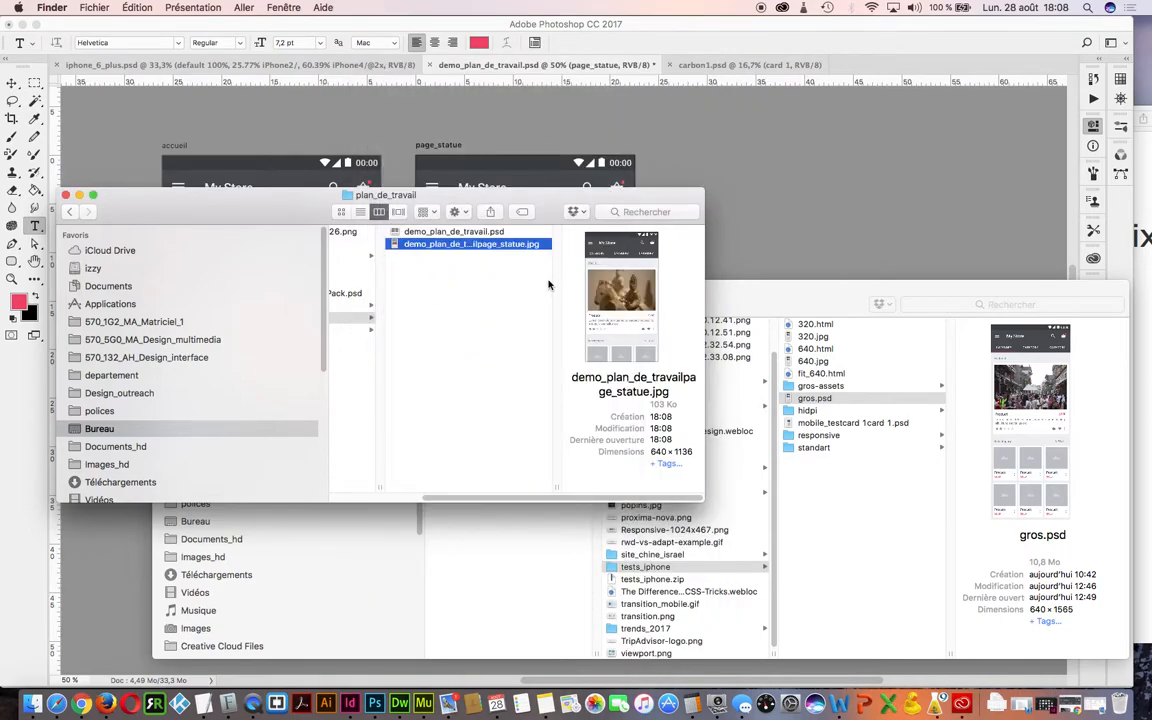
key("super+BackSpace")
left_click(685, 177)
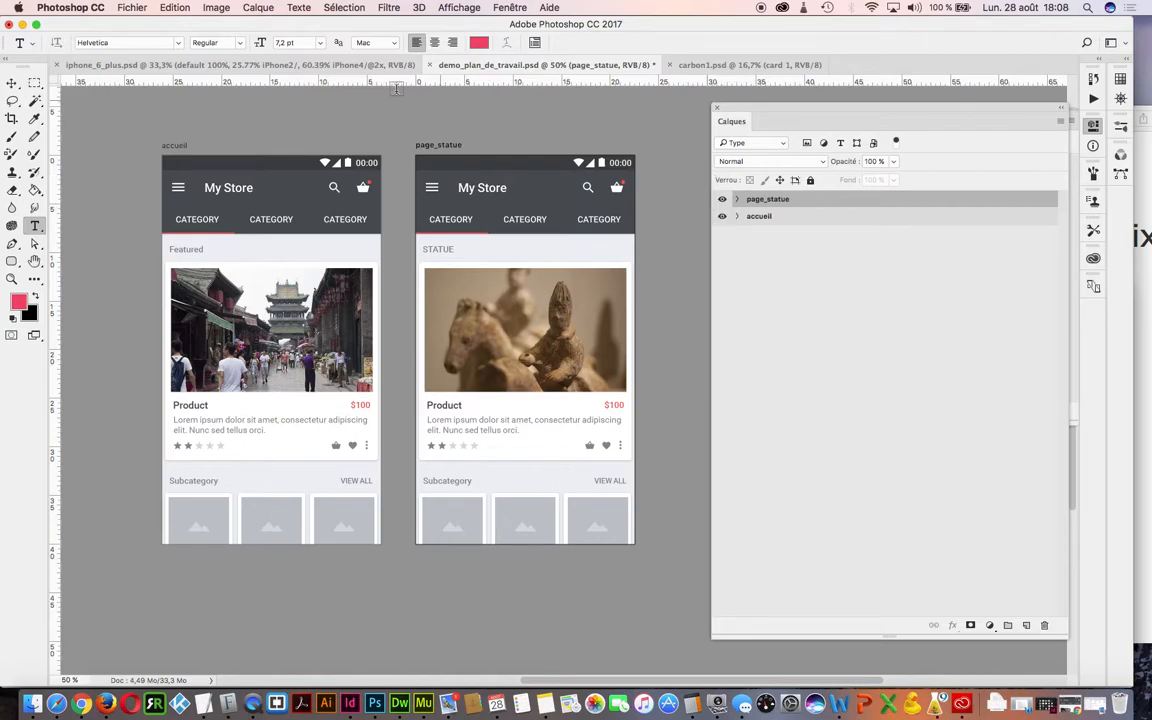
Step: Examine how both artboards are rendered in Save for Web (Legacy), and cancel without saving
left_click(130, 7)
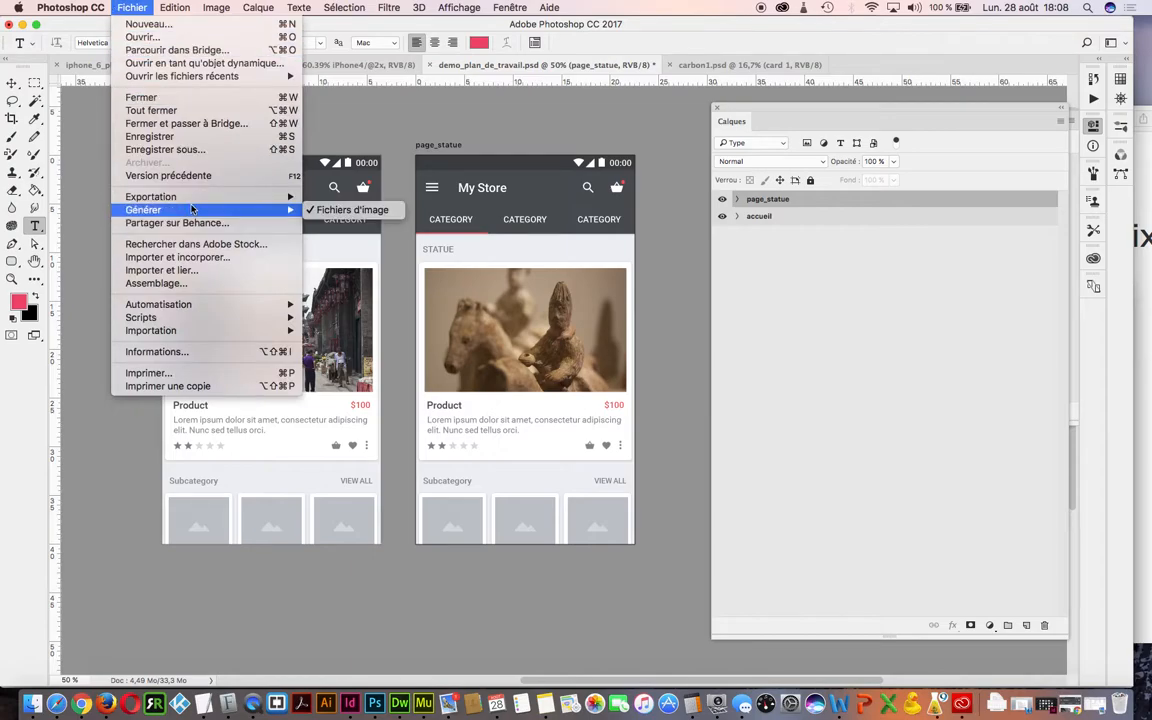
mouse_move(192, 203)
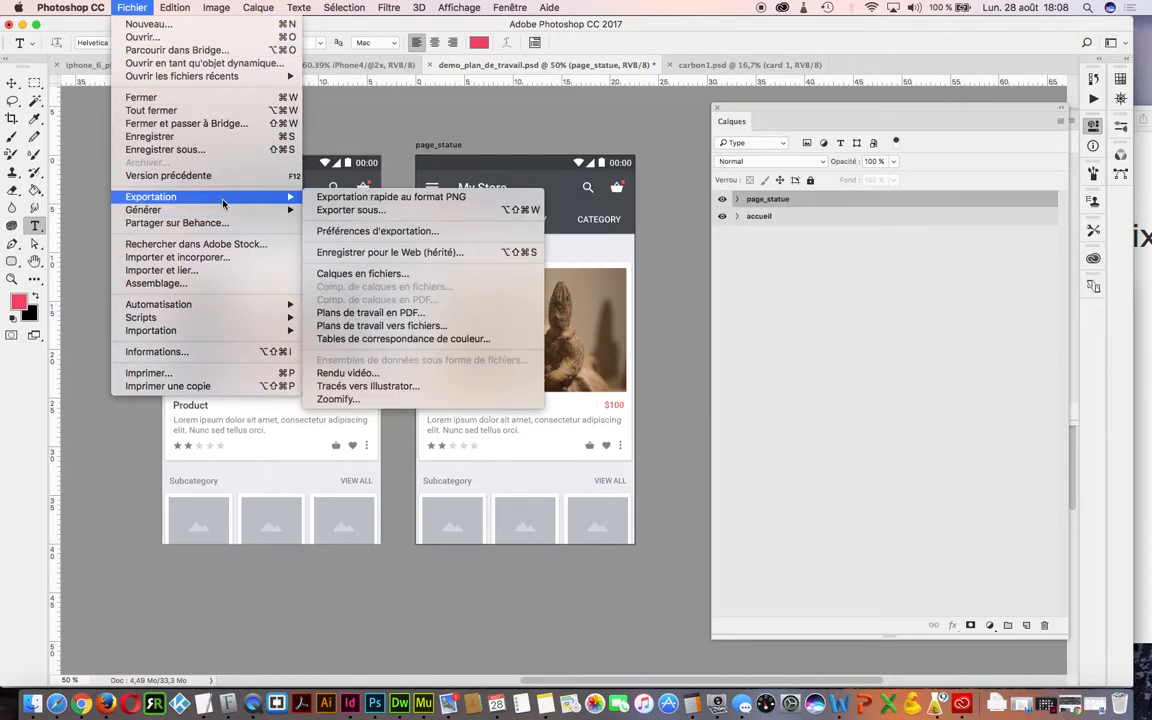
left_click(488, 253)
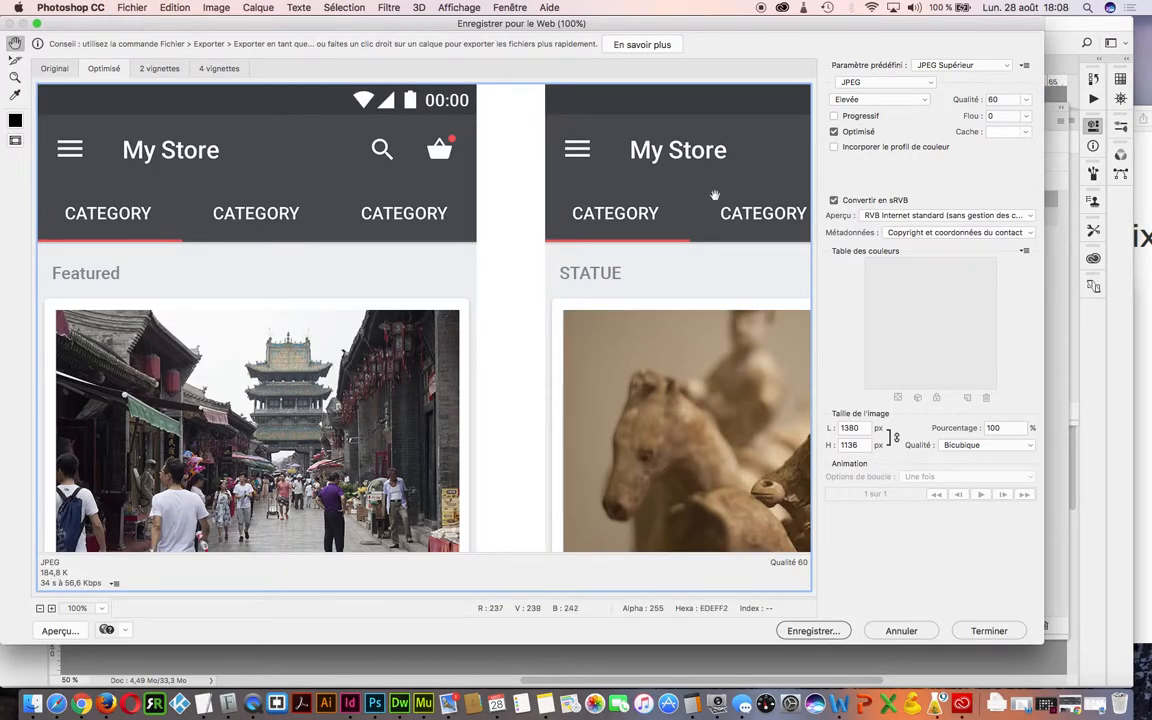
left_click_drag(702, 262, 648, 347)
scroll(556, 254, "down", 1)
left_click_drag(557, 254, 470, 247)
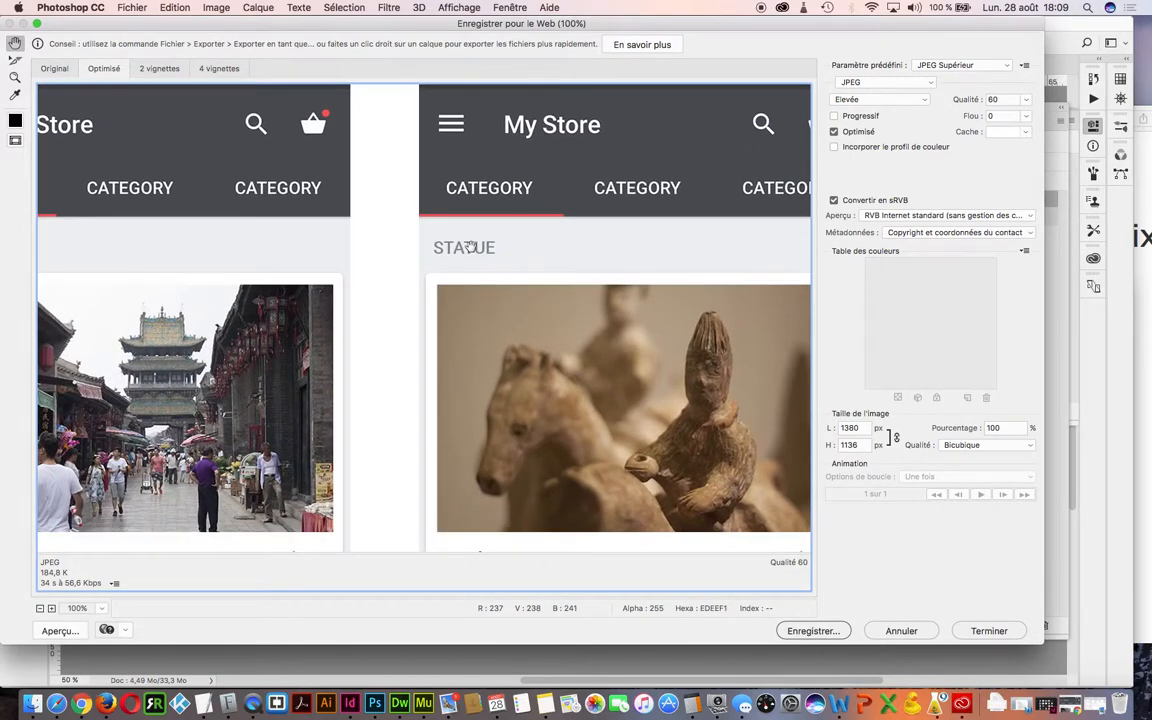
left_click(908, 634)
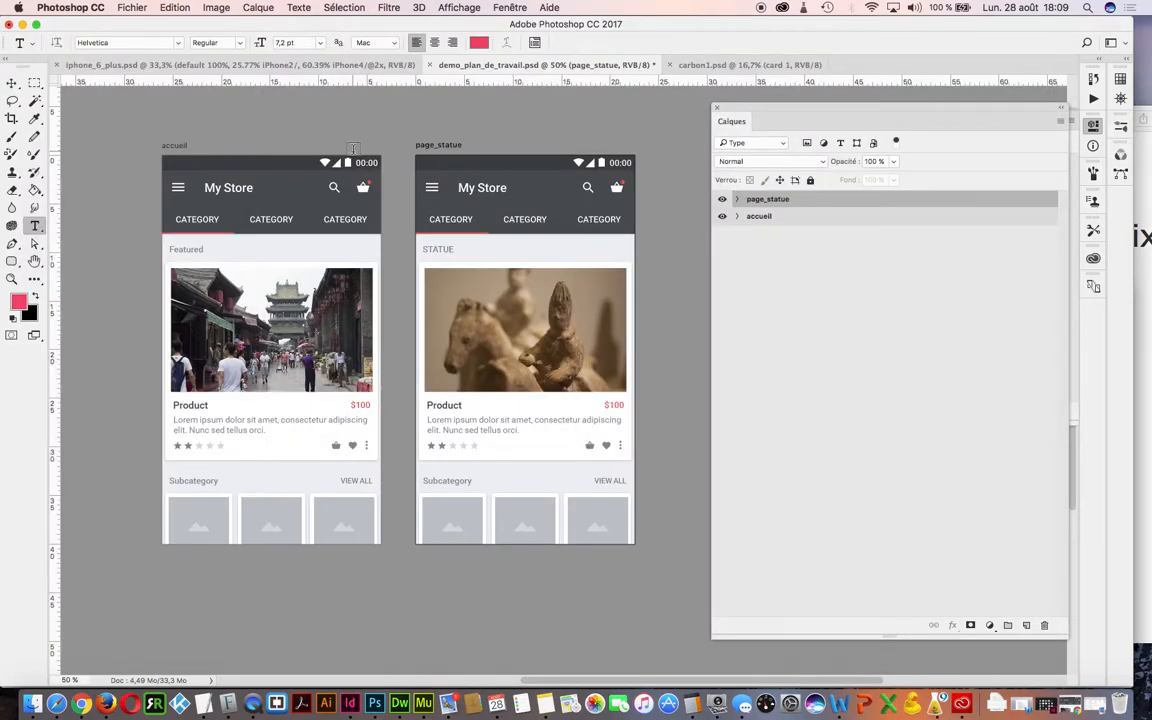
Step: Open Export As for the artboards, remove the 0.5x size and clear the suffix of the 1x size
left_click(130, 6)
mouse_move(172, 196)
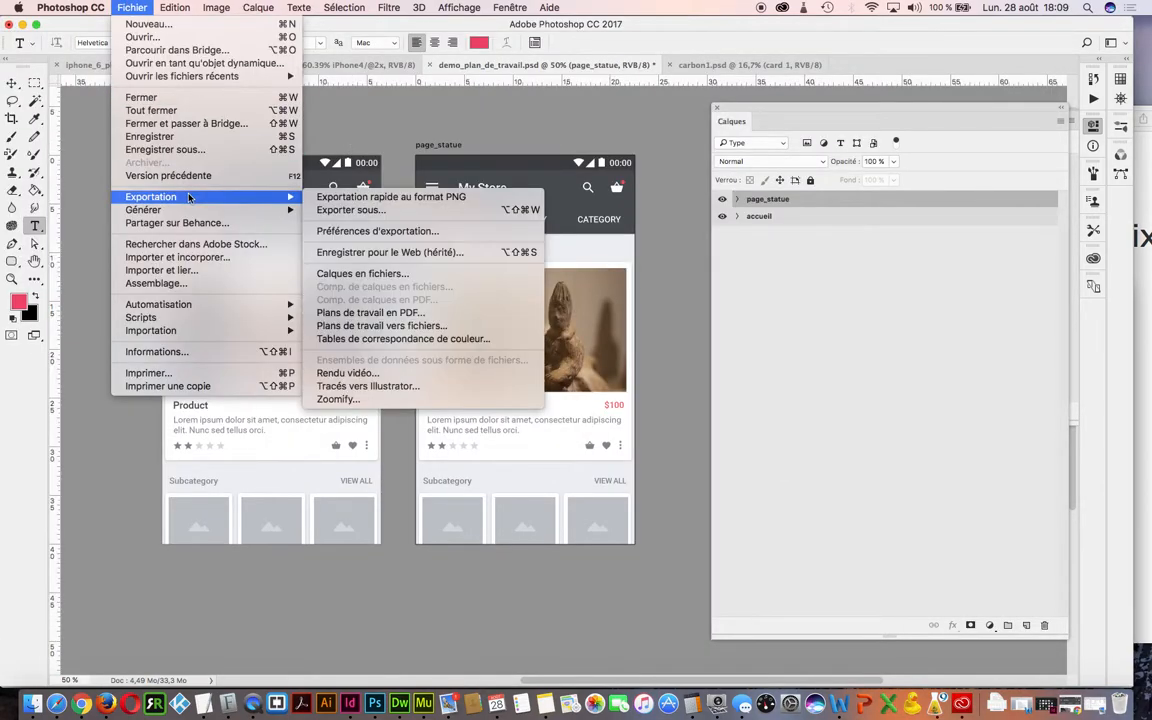
left_click(353, 210)
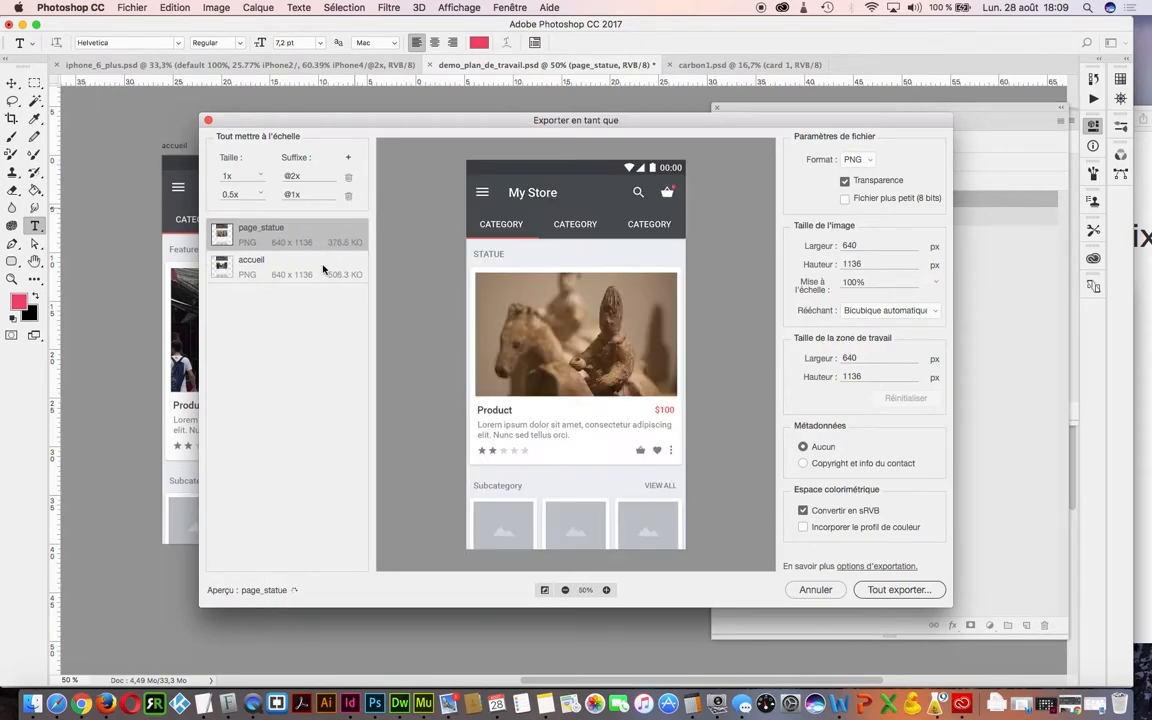
left_click(316, 266)
left_click(348, 197)
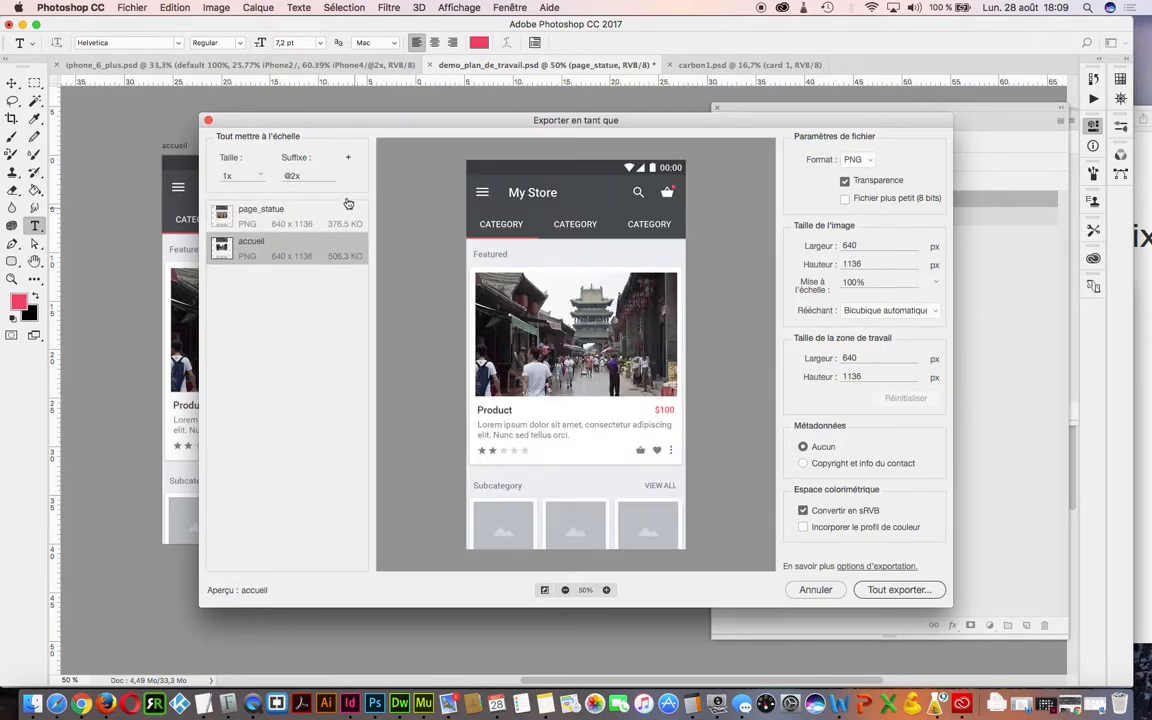
left_click(324, 176)
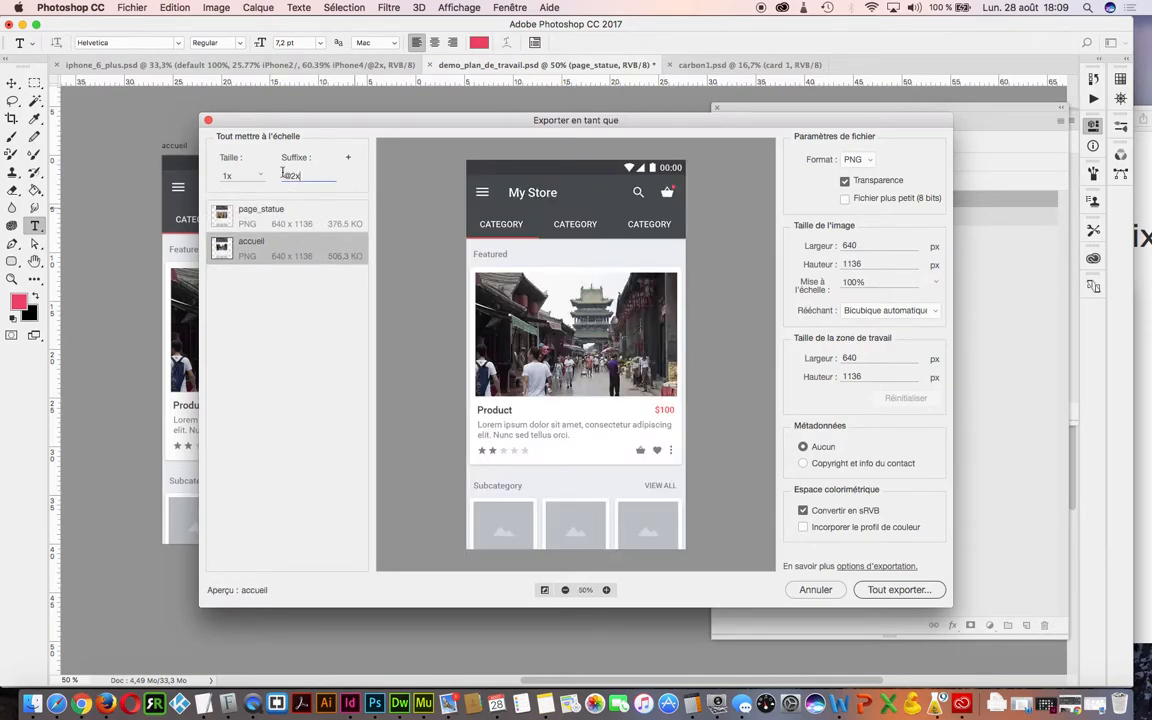
Step: Compare the previews of both artboards, keep PNG for page_statue and set its metadata to copyright and contact info
left_click(322, 222)
left_click(309, 249)
left_click(312, 223)
left_click(309, 249)
left_click(310, 222)
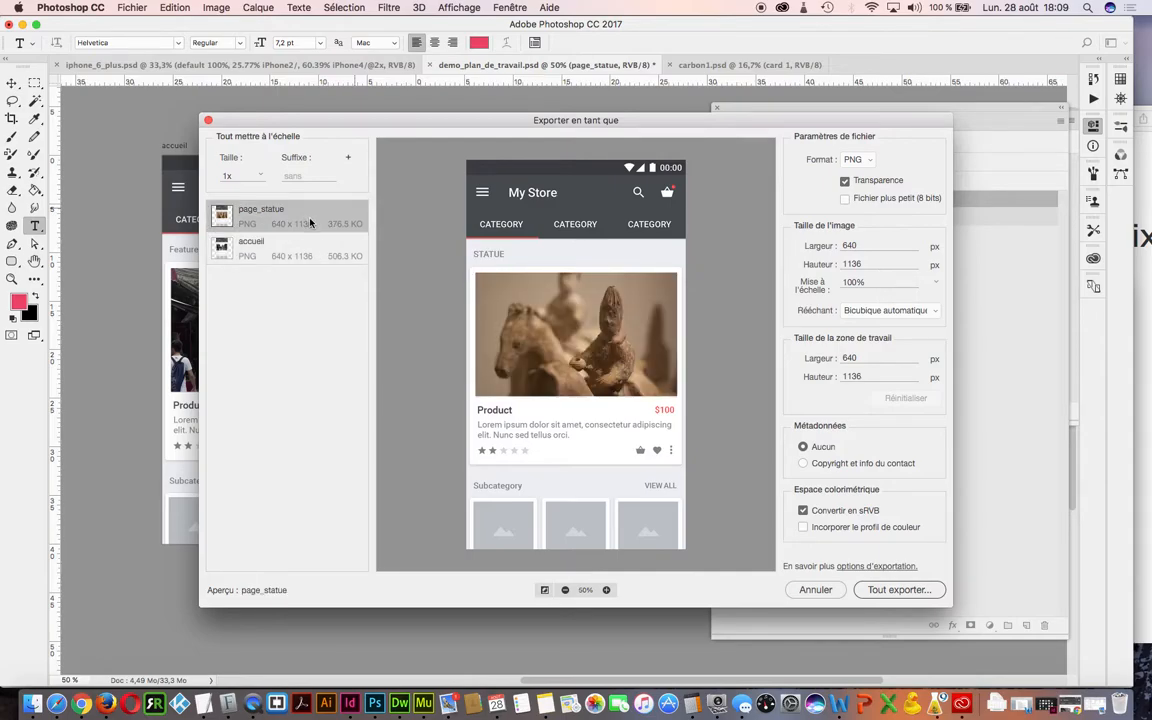
left_click(868, 162)
left_click(868, 166)
left_click(804, 464)
left_click(288, 176)
type("@2x")
left_click(348, 158)
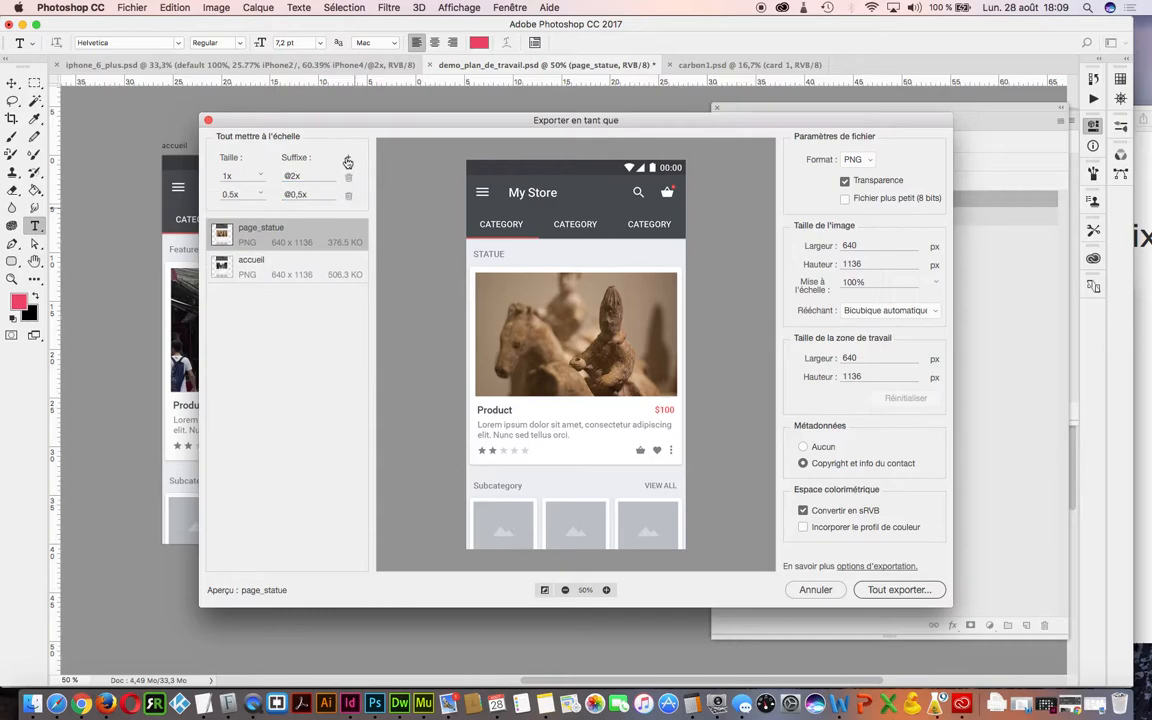
left_click_drag(317, 197, 267, 194)
key("BackSpace")
left_click(303, 265)
left_click(306, 239)
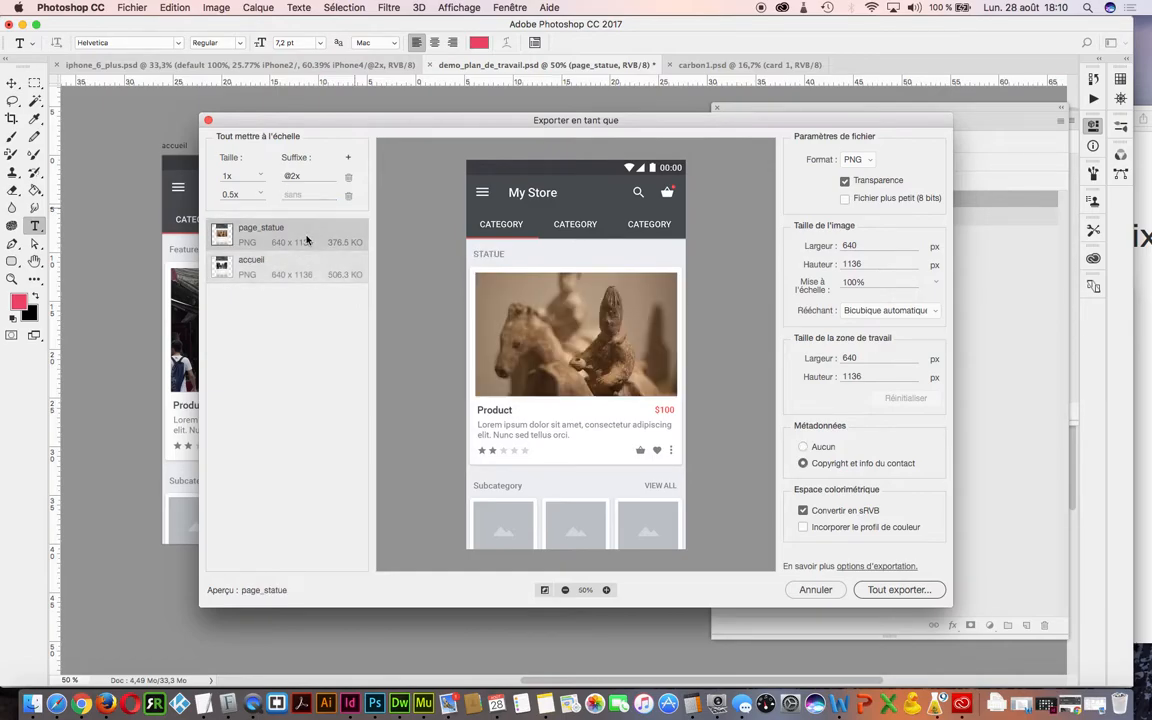
Step: Add extra 0.75x and 0.25x export sizes, and remove both again
left_click(348, 158)
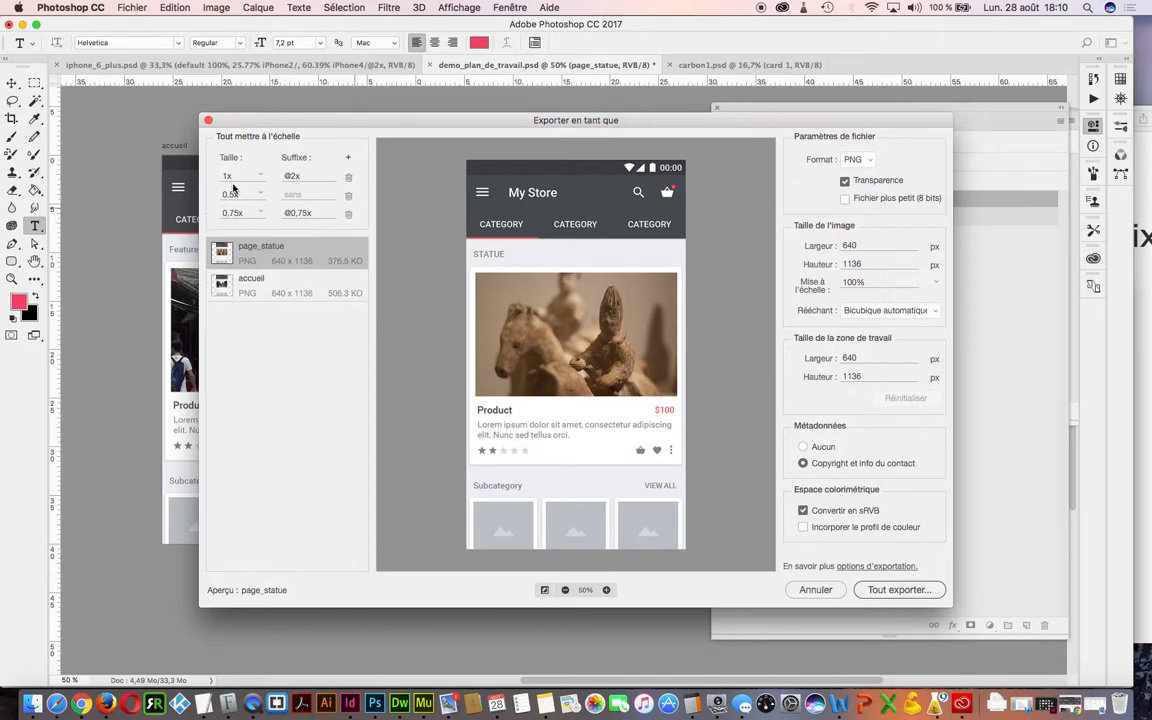
left_click(348, 158)
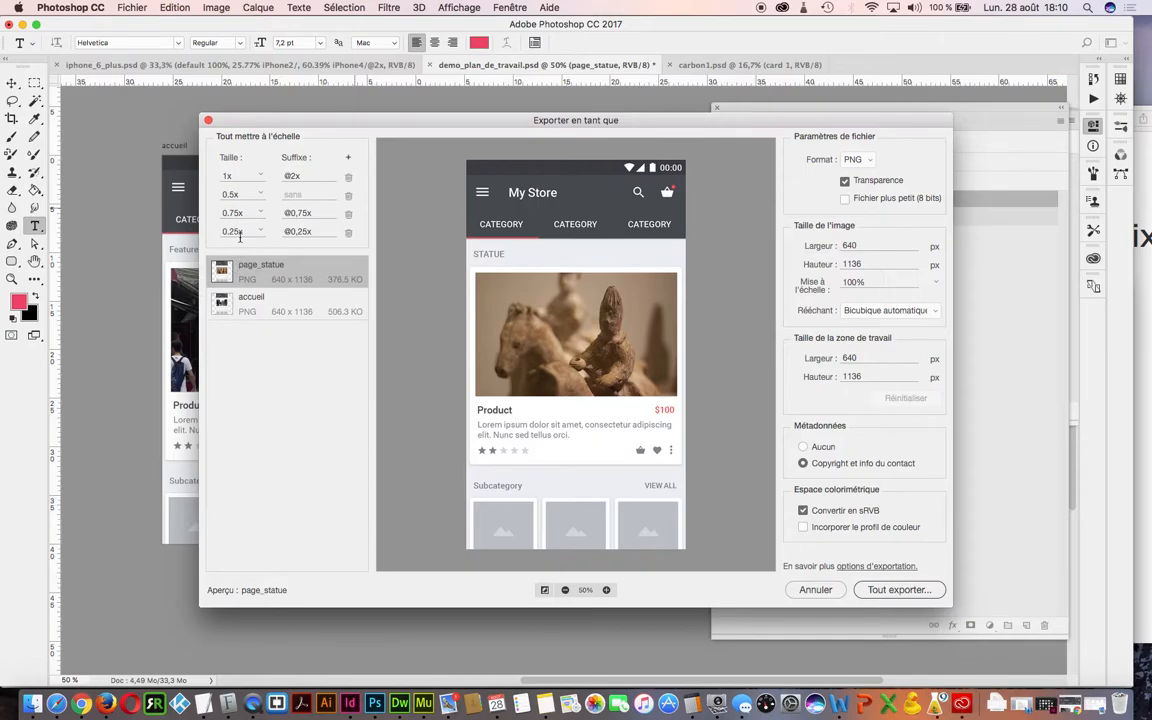
left_click(348, 232)
left_click(349, 215)
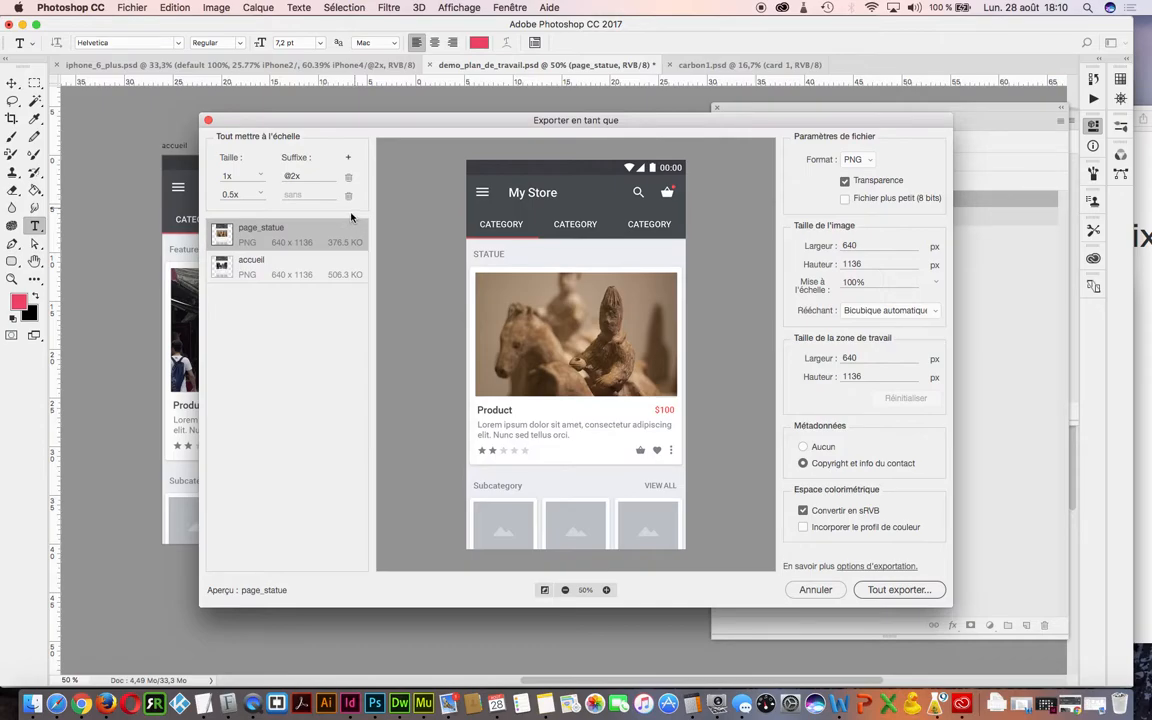
Step: Export all artboards at both sizes into the plan_de_travail folder and switch to Finder
left_click(881, 590)
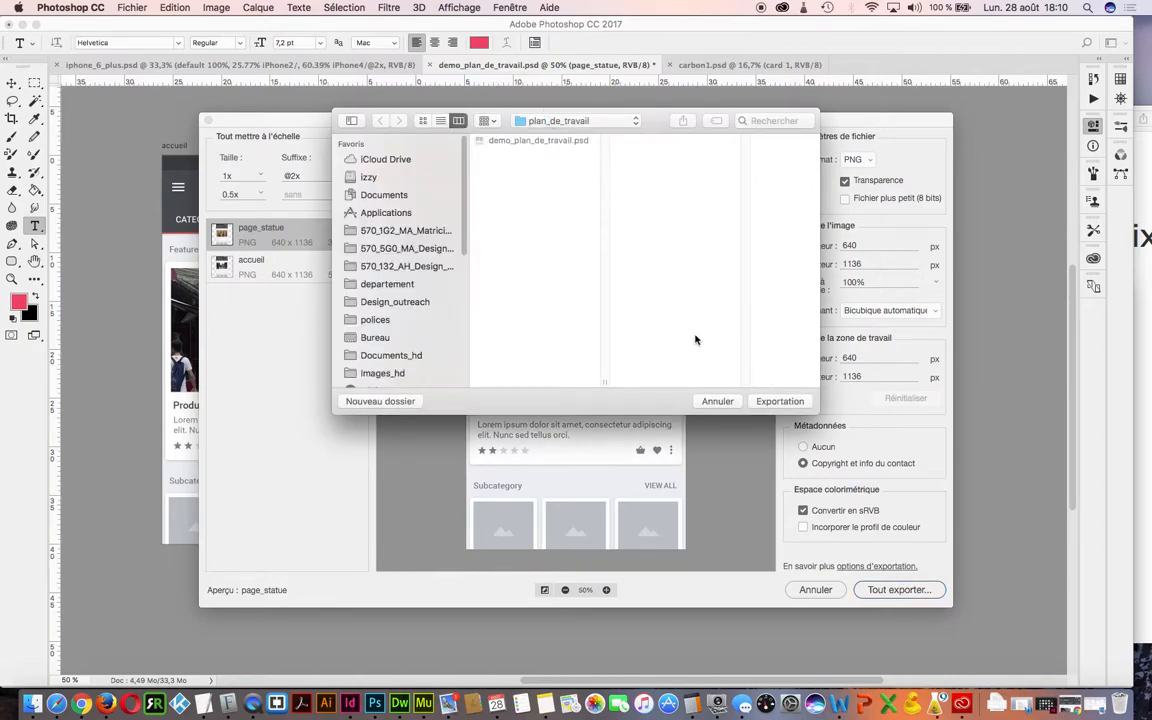
left_click(779, 400)
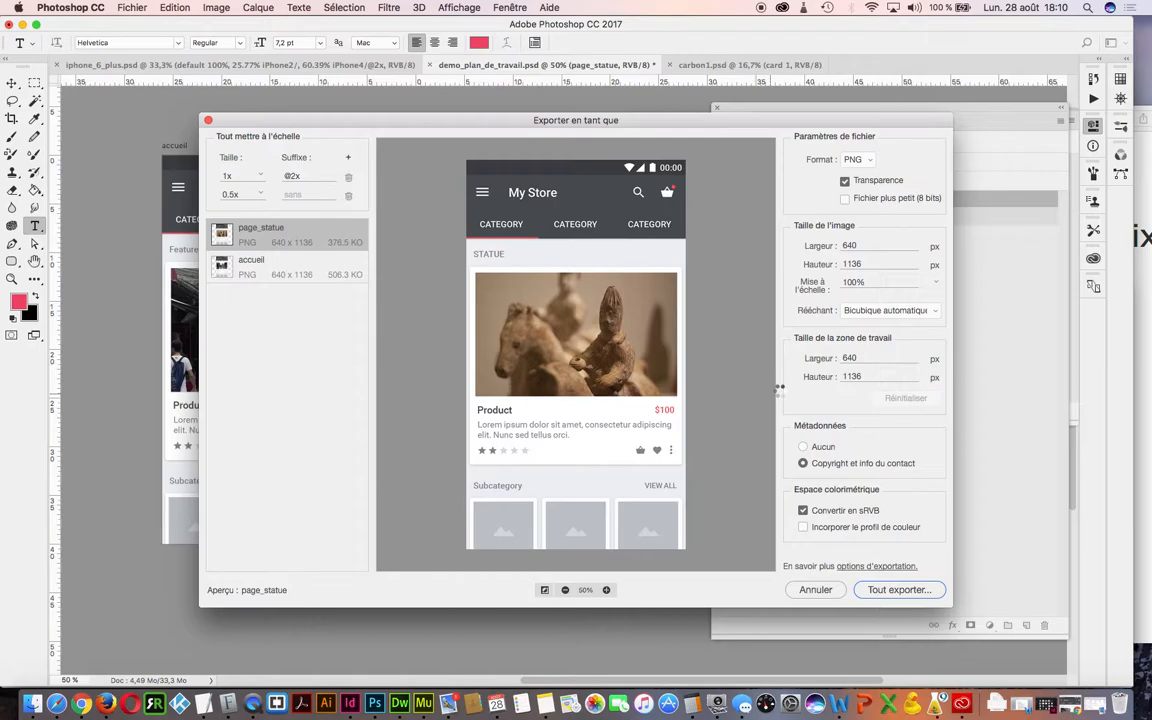
left_click(32, 703)
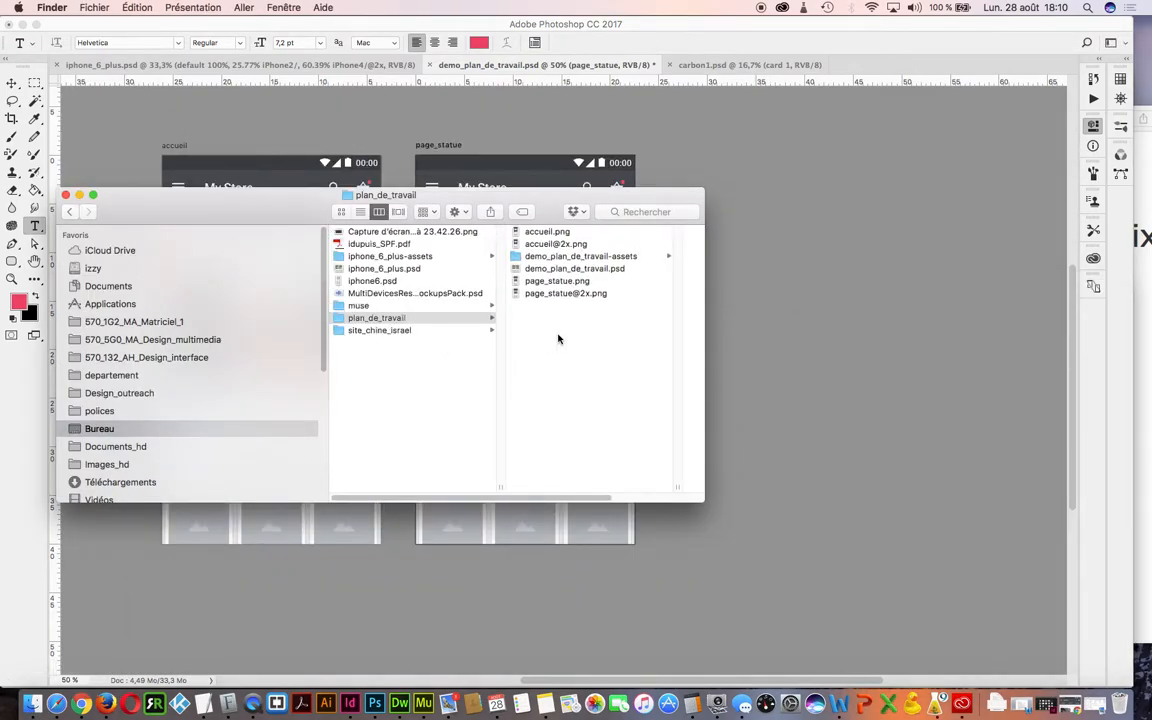
left_click_drag(705, 497, 887, 571)
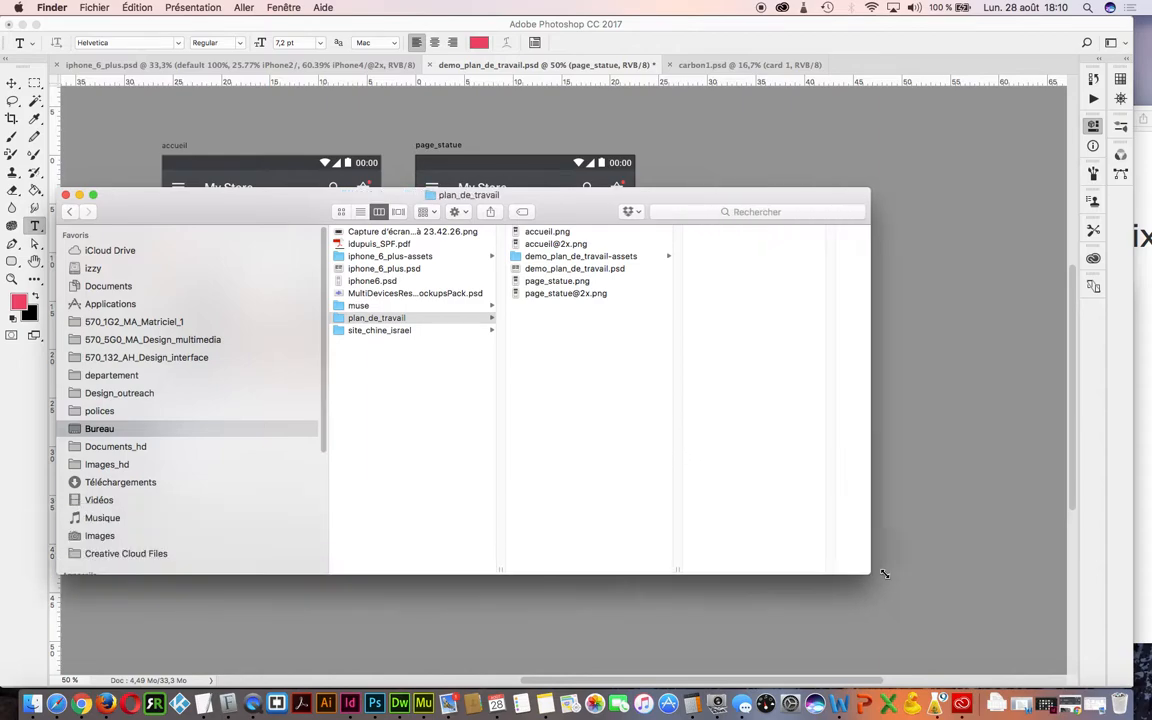
left_click(650, 256)
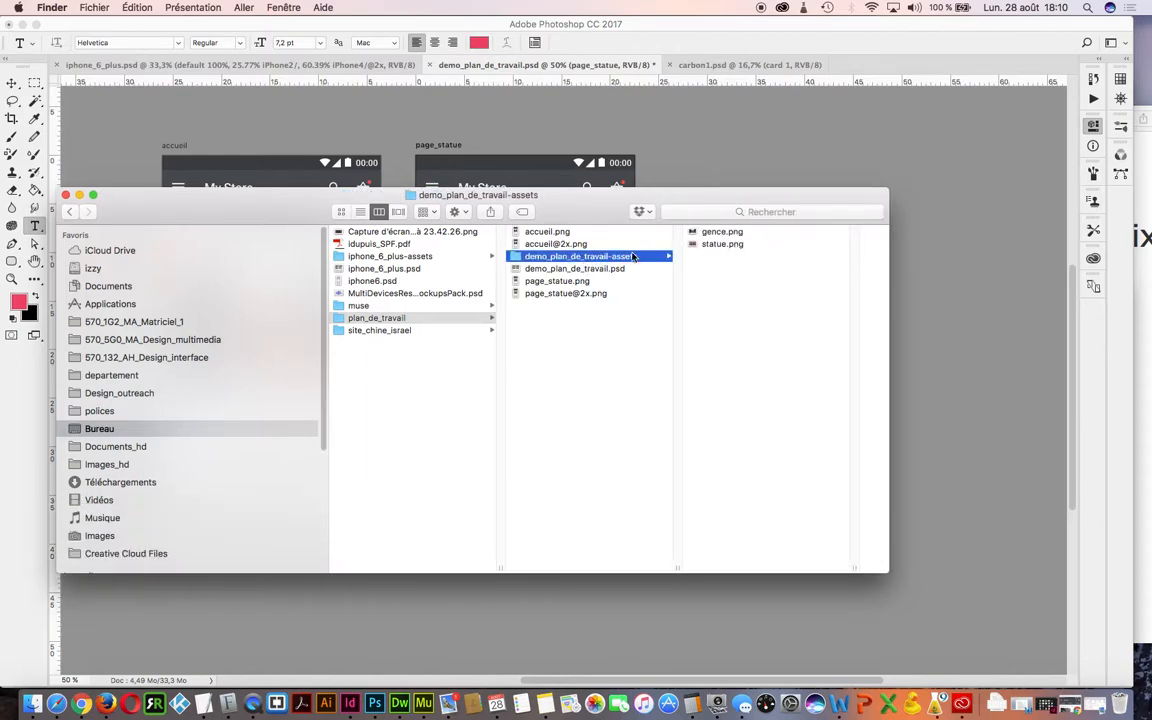
left_click(603, 270)
left_click(595, 284)
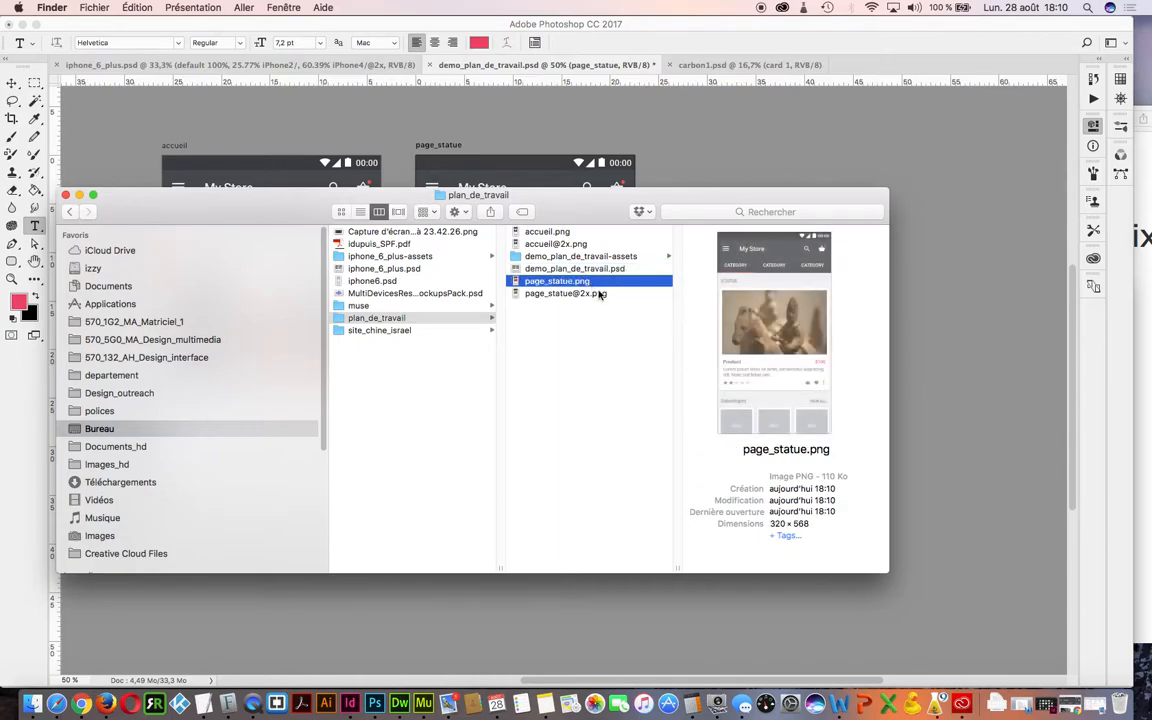
key("space")
key("space")
key("space")
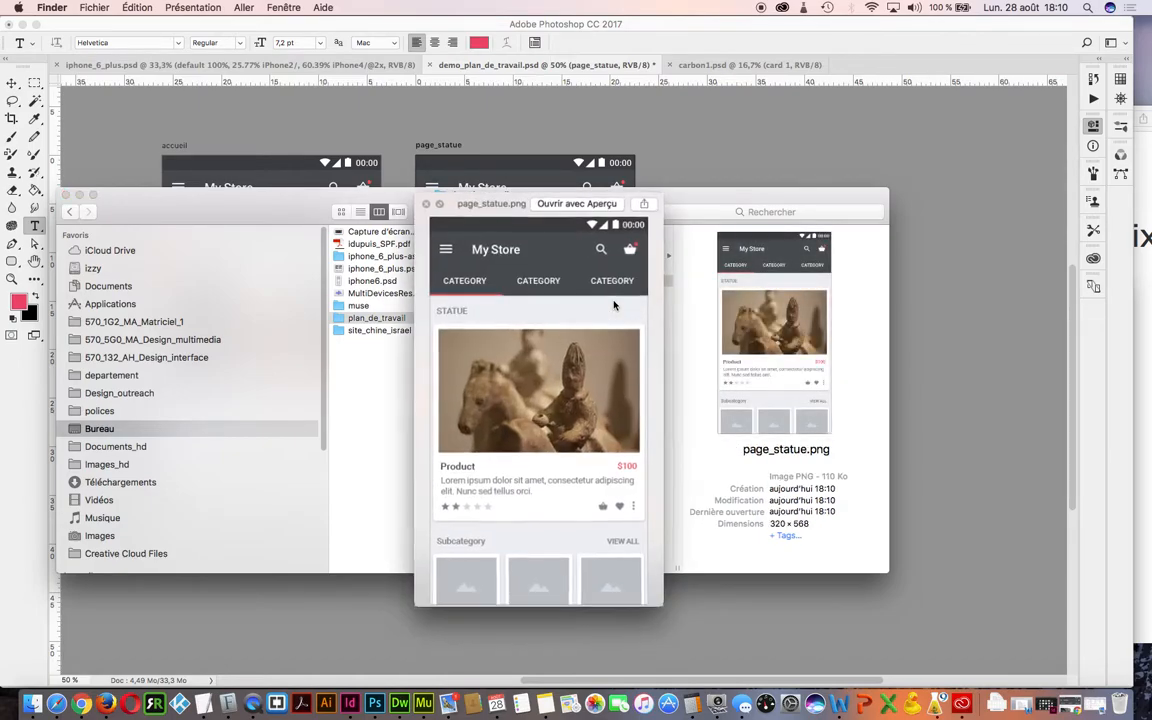
key("space")
key("Down")
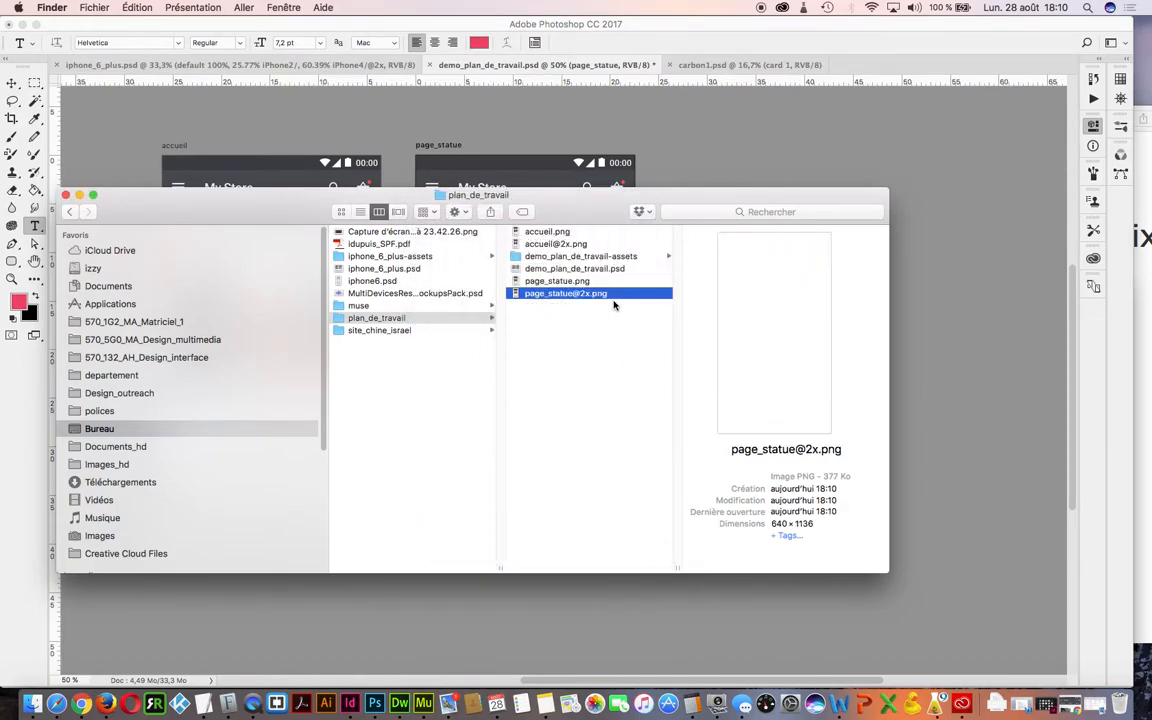
key("space")
key("space")
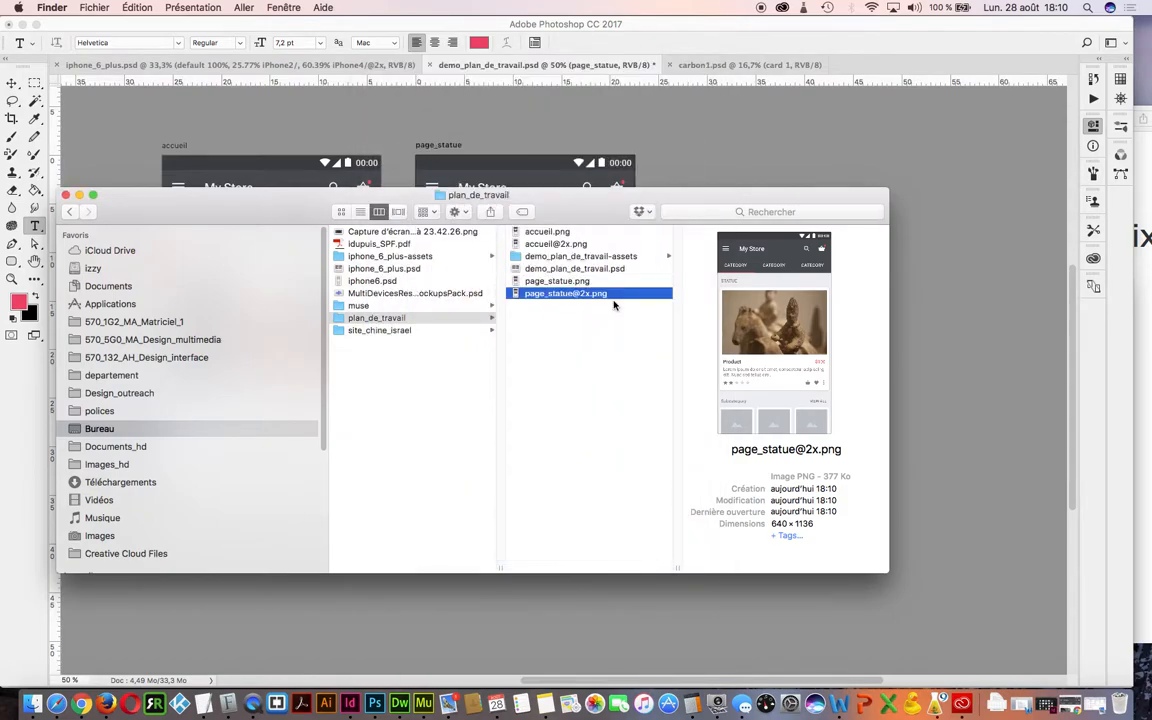
left_click(590, 245)
key("space")
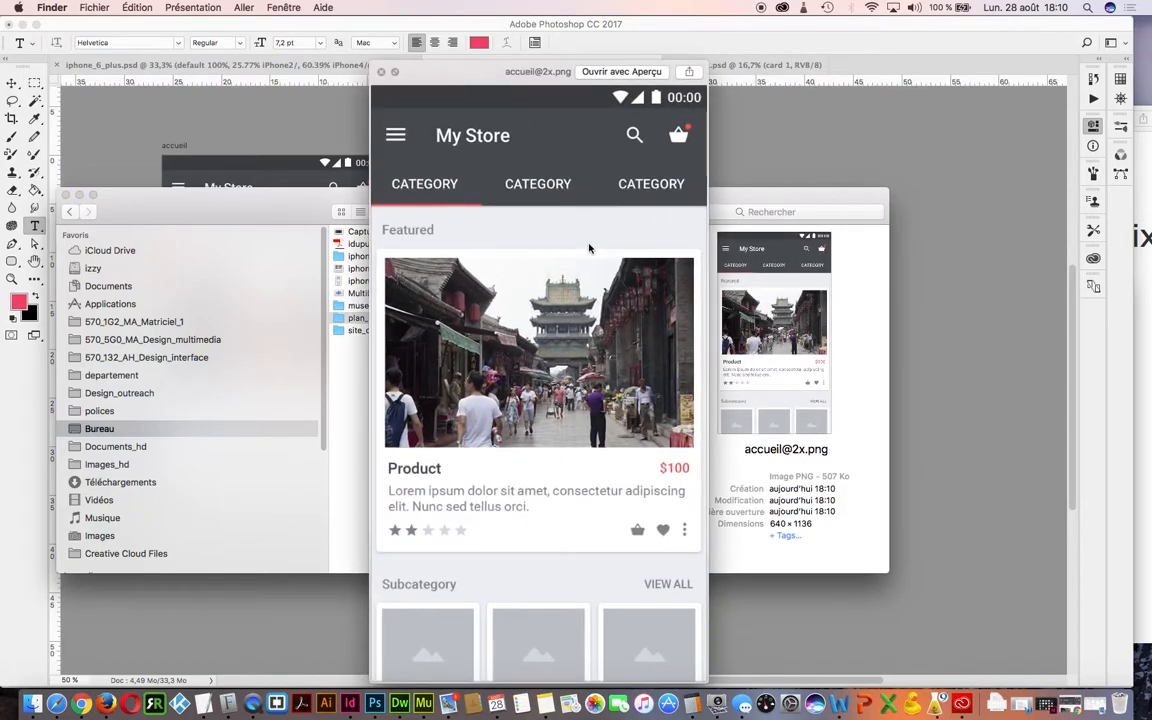
key("space")
left_click(574, 232)
key("space")
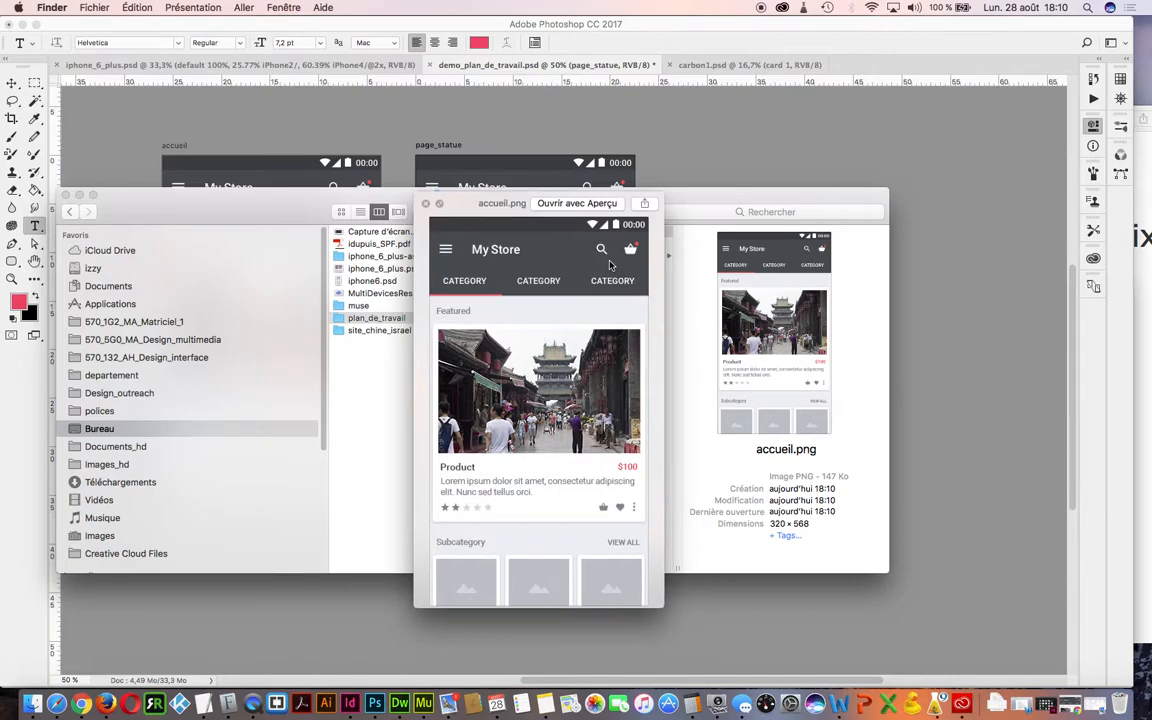
key("space")
key("space")
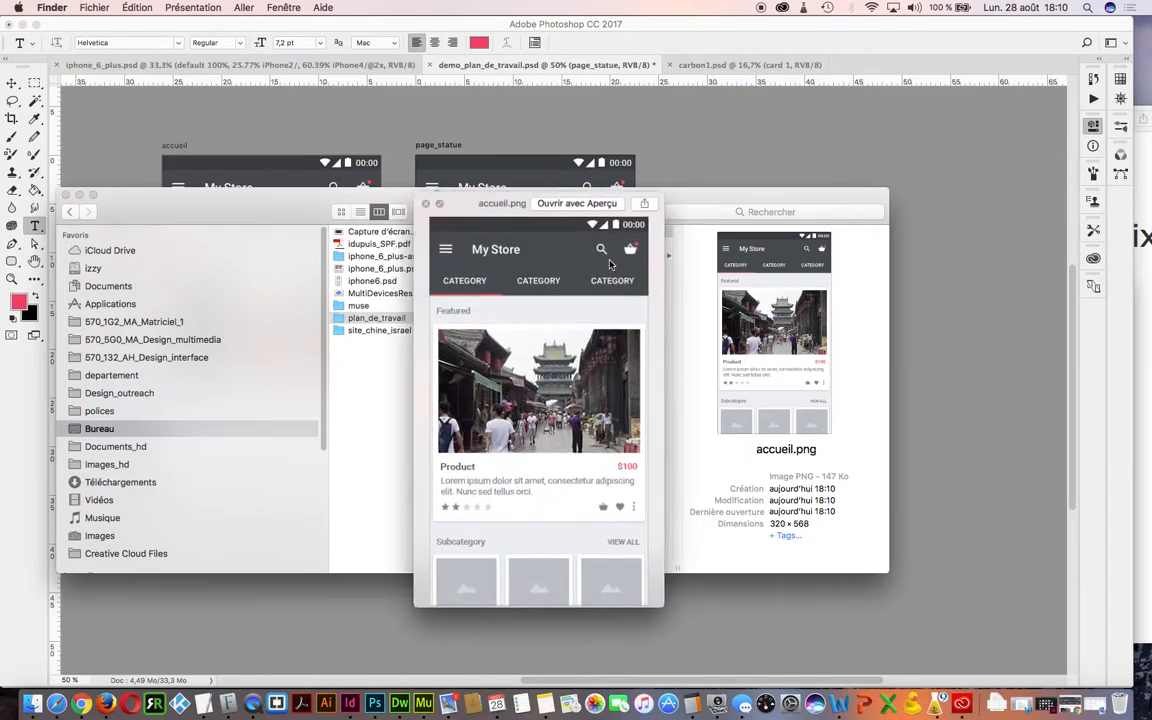
key("space")
key("Down")
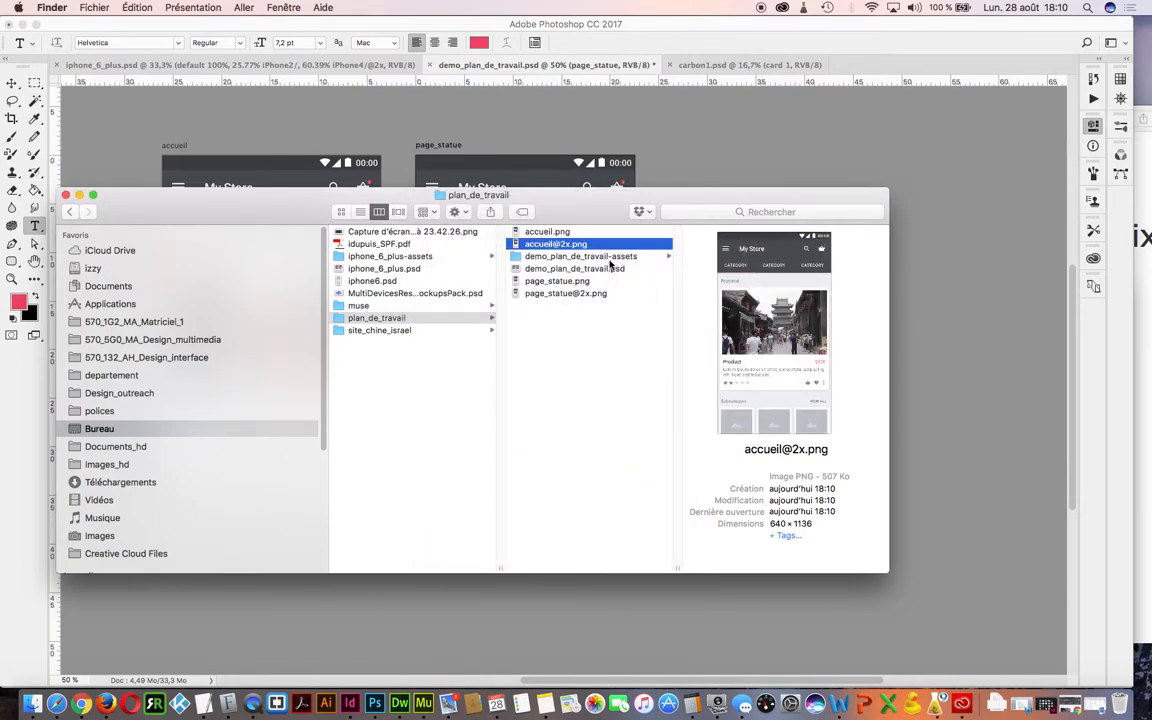
key("space")
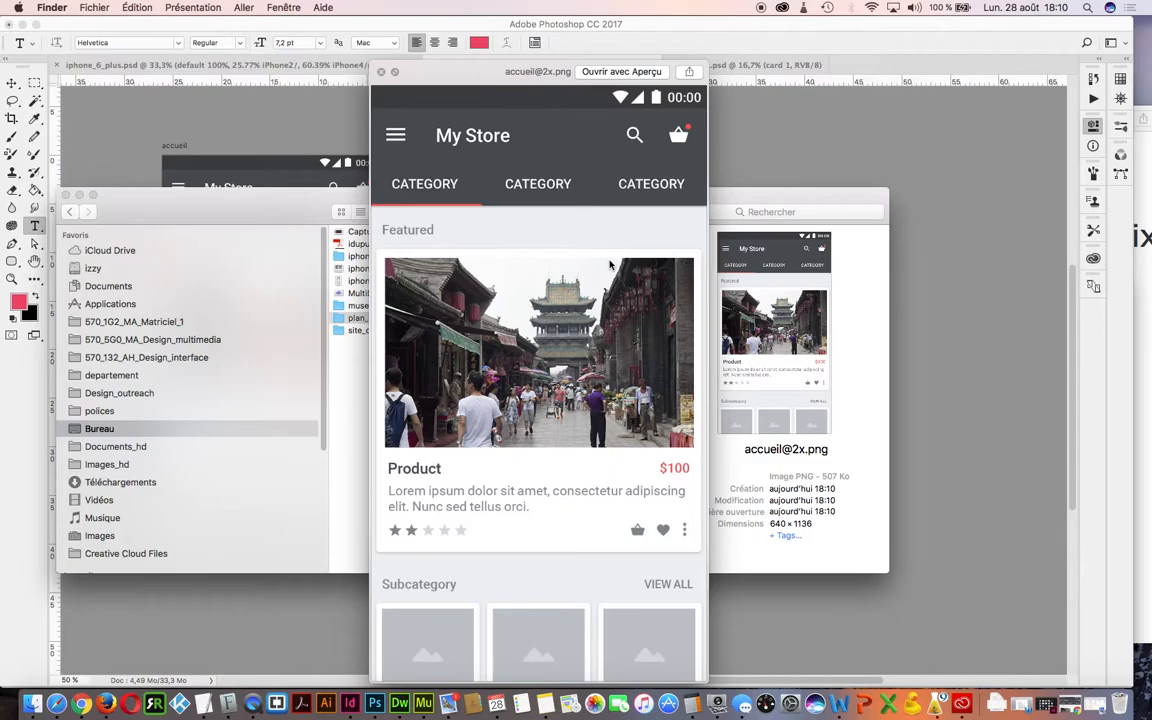
key("space")
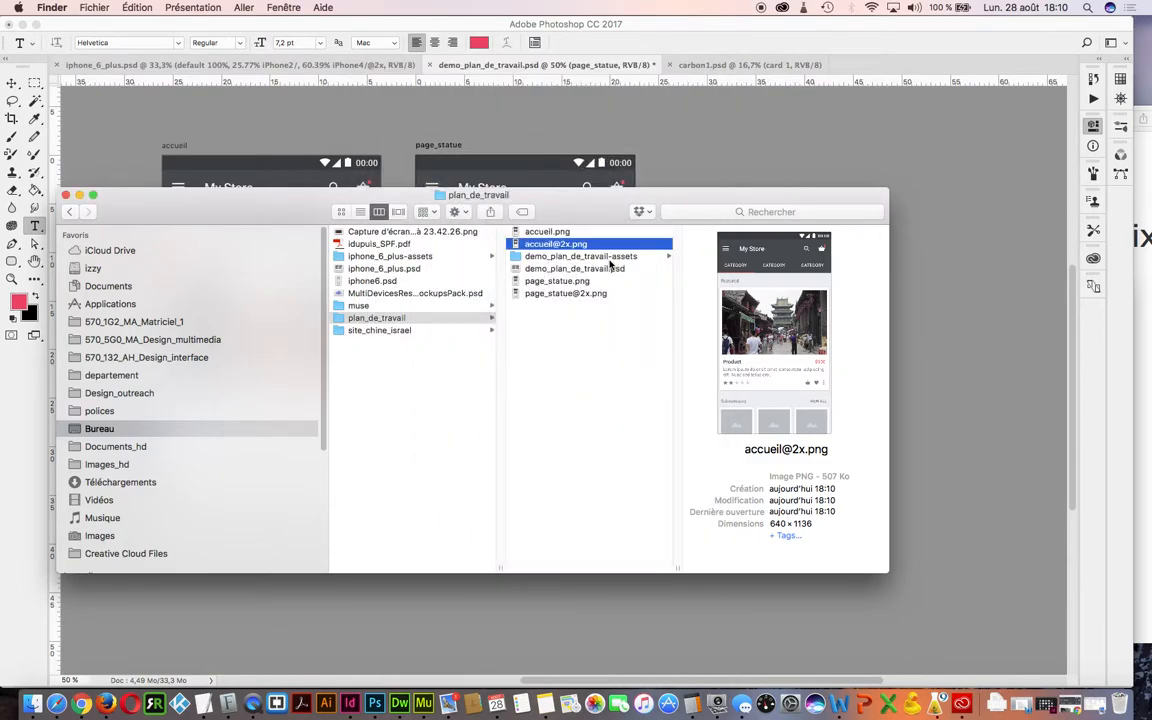
Step: Move the four exported accueil and page_statue PNGs and the demo_plan_de_travail-assets folder to the trash, keeping only demo_plan_de_travail.psd
left_click(597, 129)
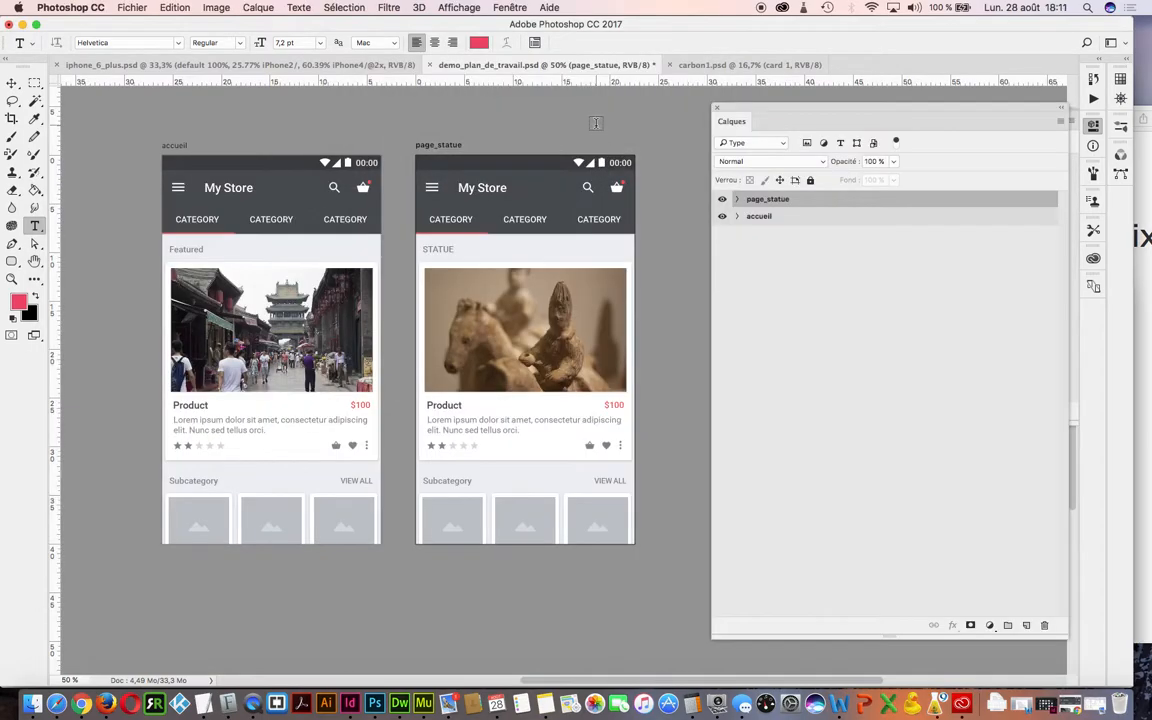
left_click(33, 705)
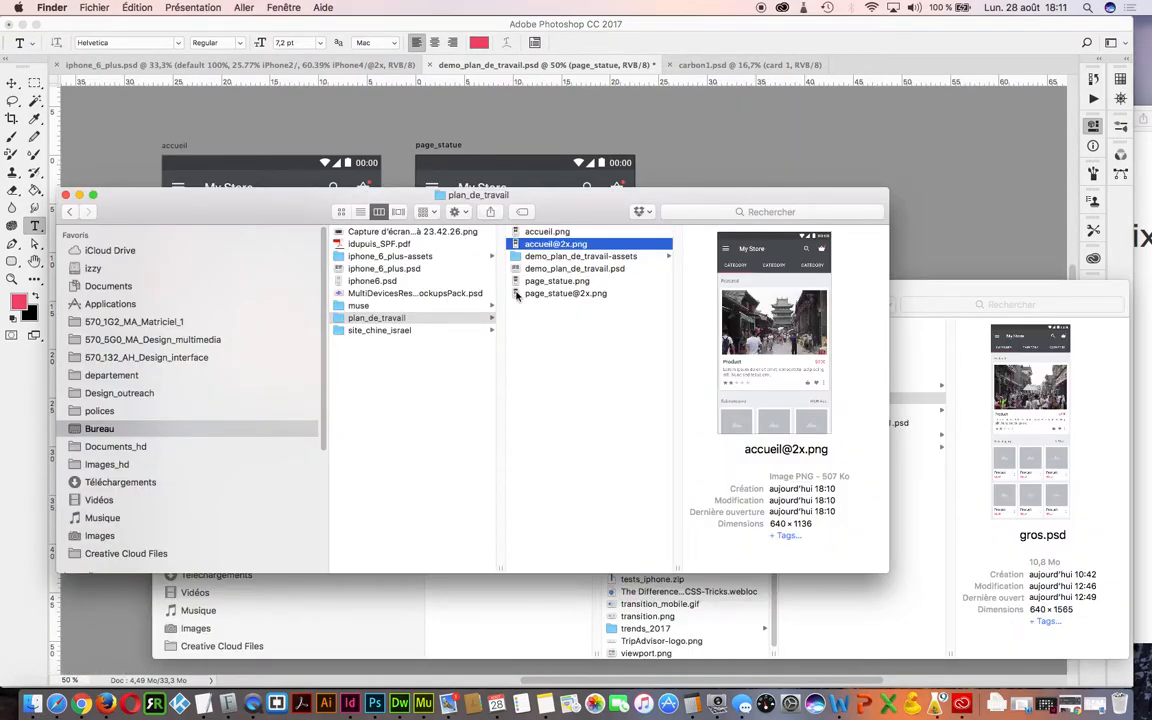
left_click(549, 233)
left_click(552, 257, "shift")
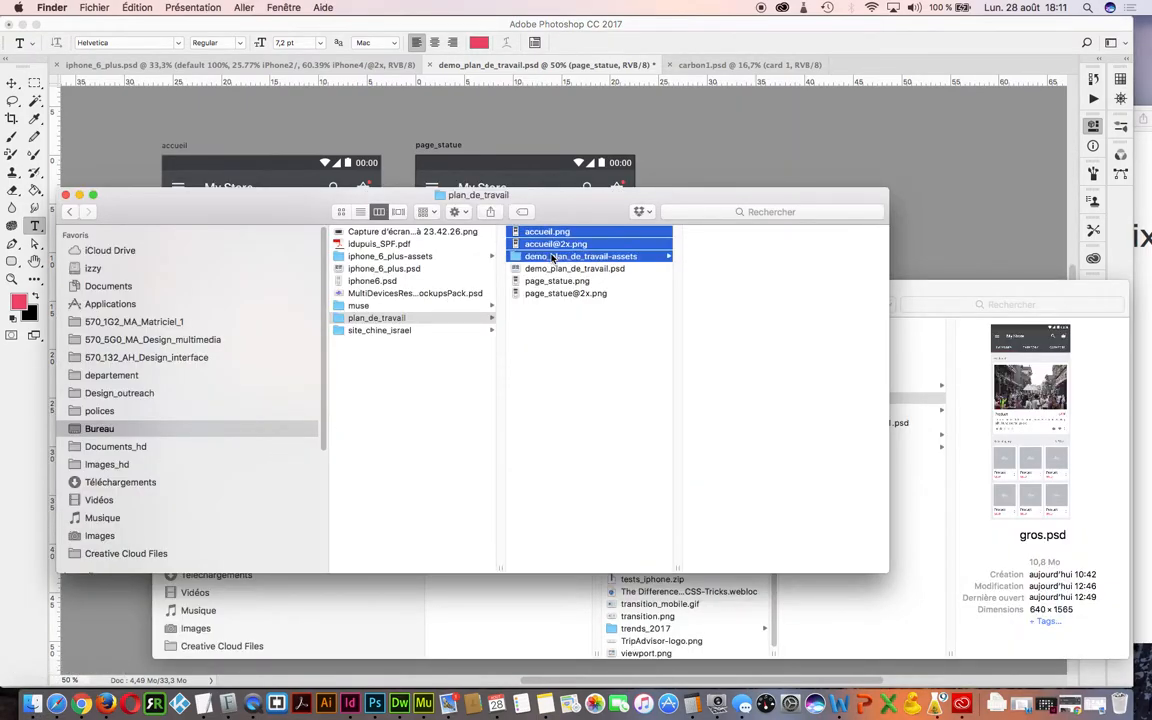
key("super+BackSpace")
left_click(556, 244)
left_click(560, 257, "shift")
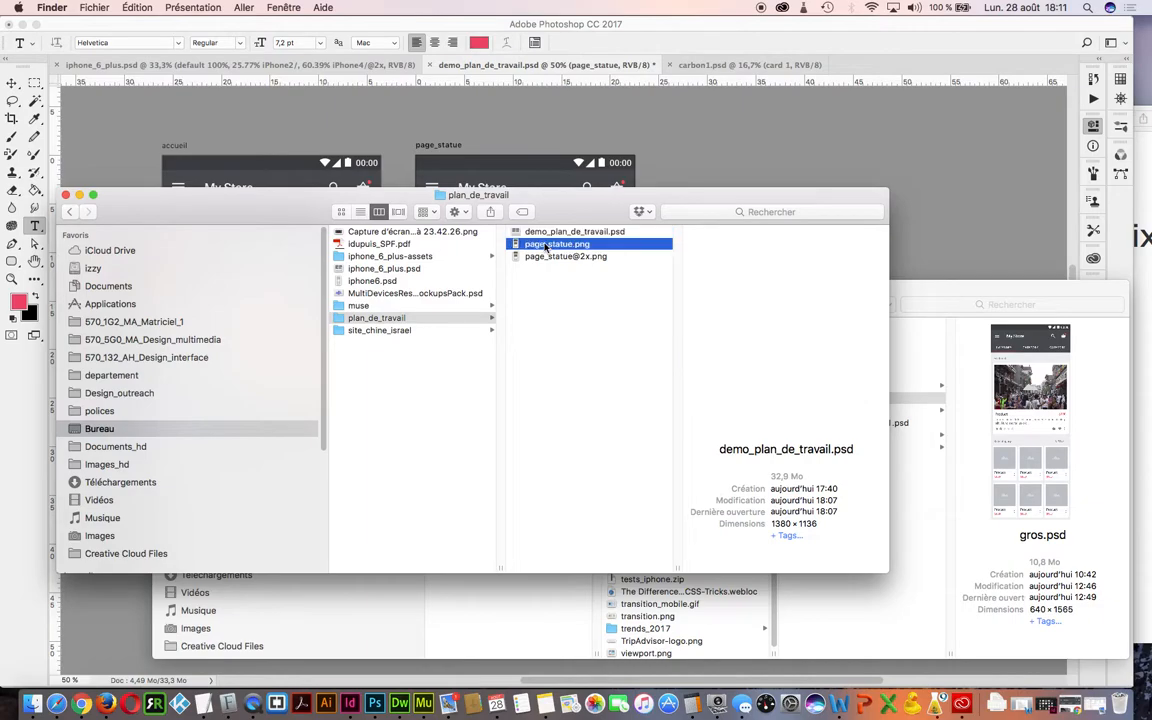
key("super+BackSpace")
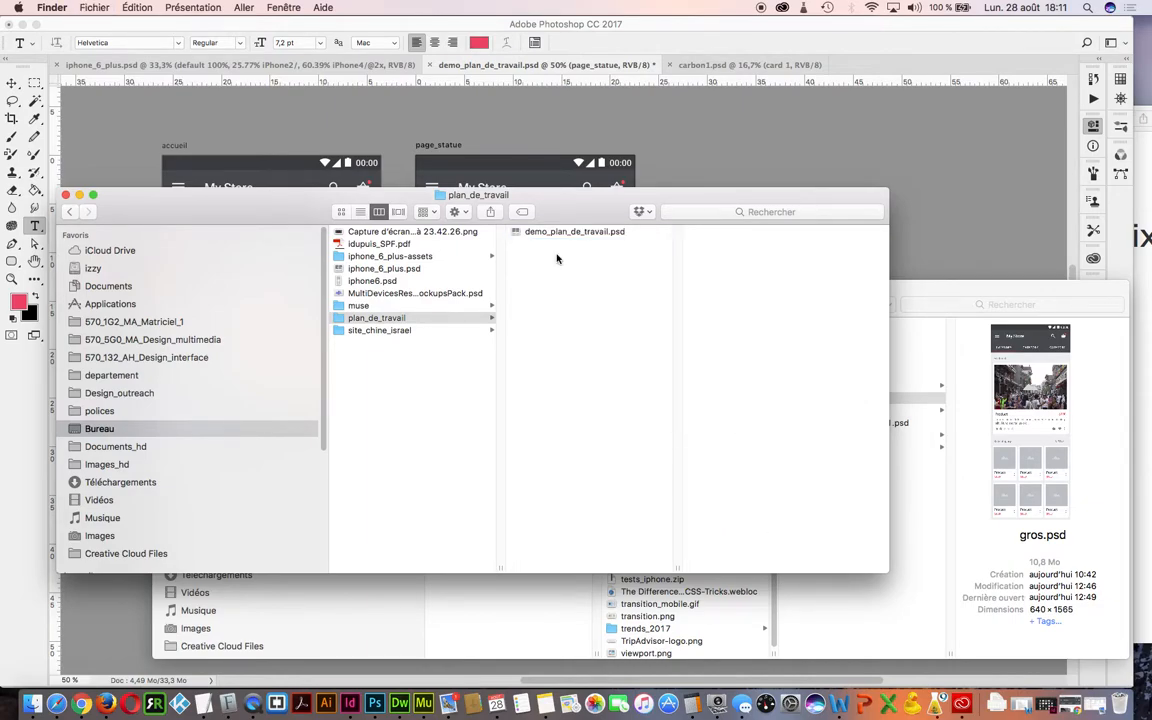
Step: Switch to Photoshop and examine the image layer names, such as statue.png, inside the page_statue artboard's images group
left_click(608, 25)
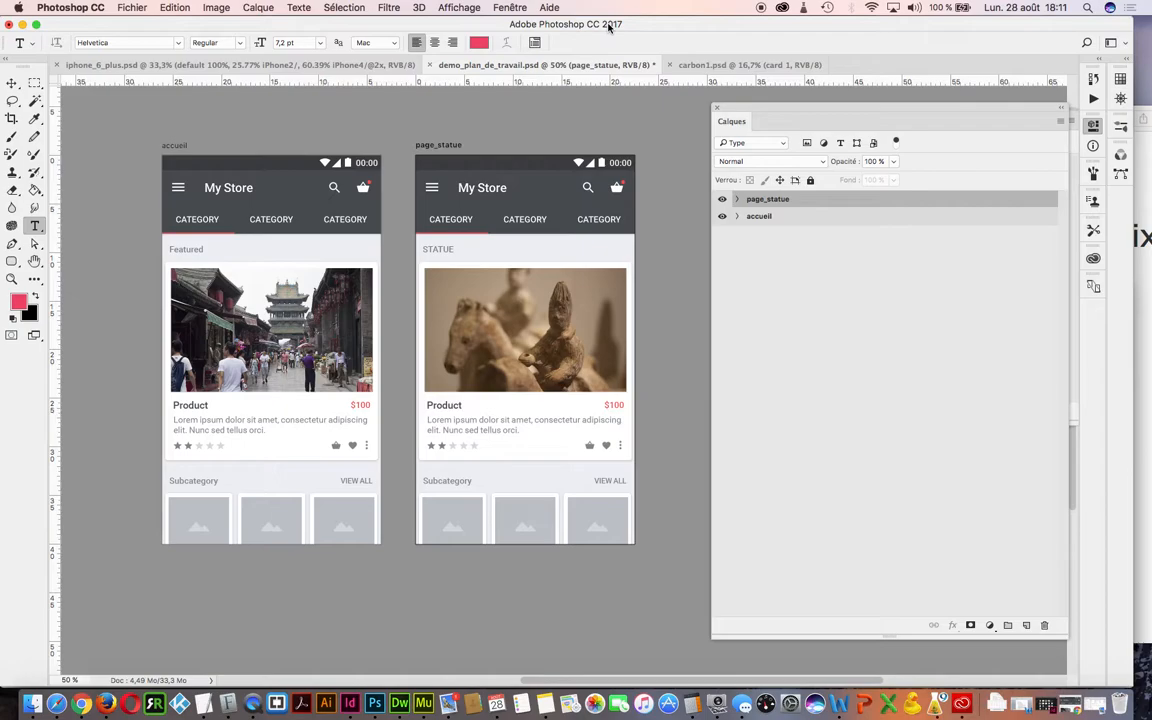
left_click(737, 200)
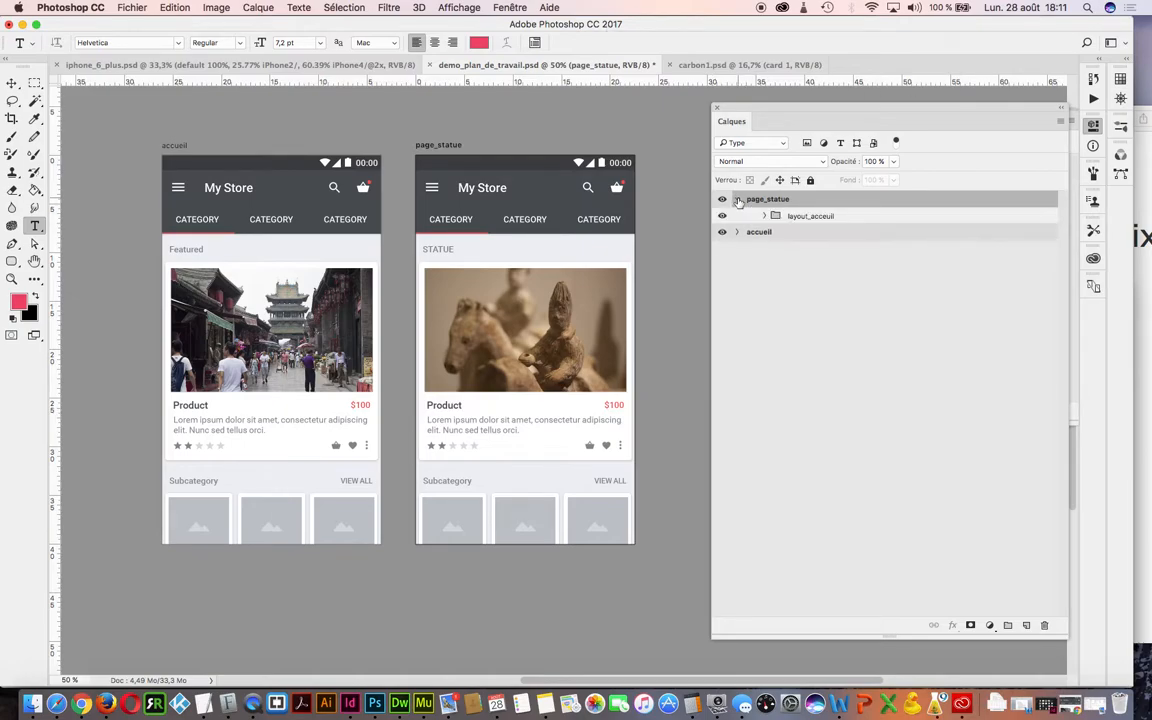
left_click(766, 217)
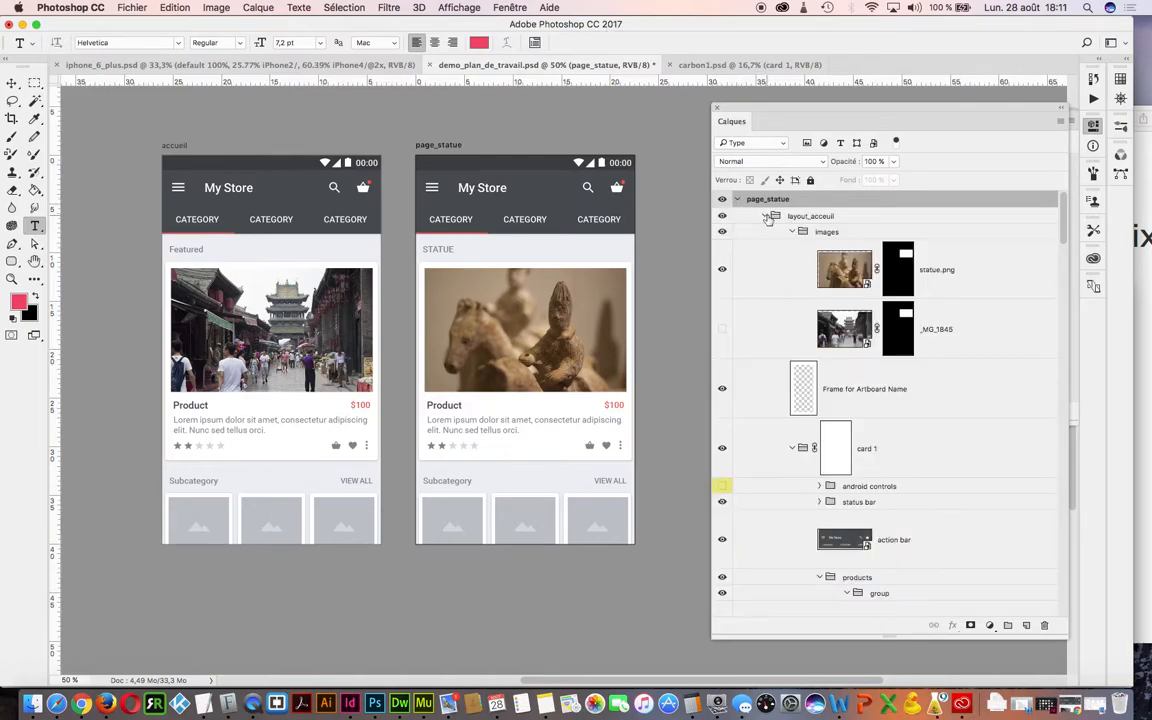
double_click(937, 269)
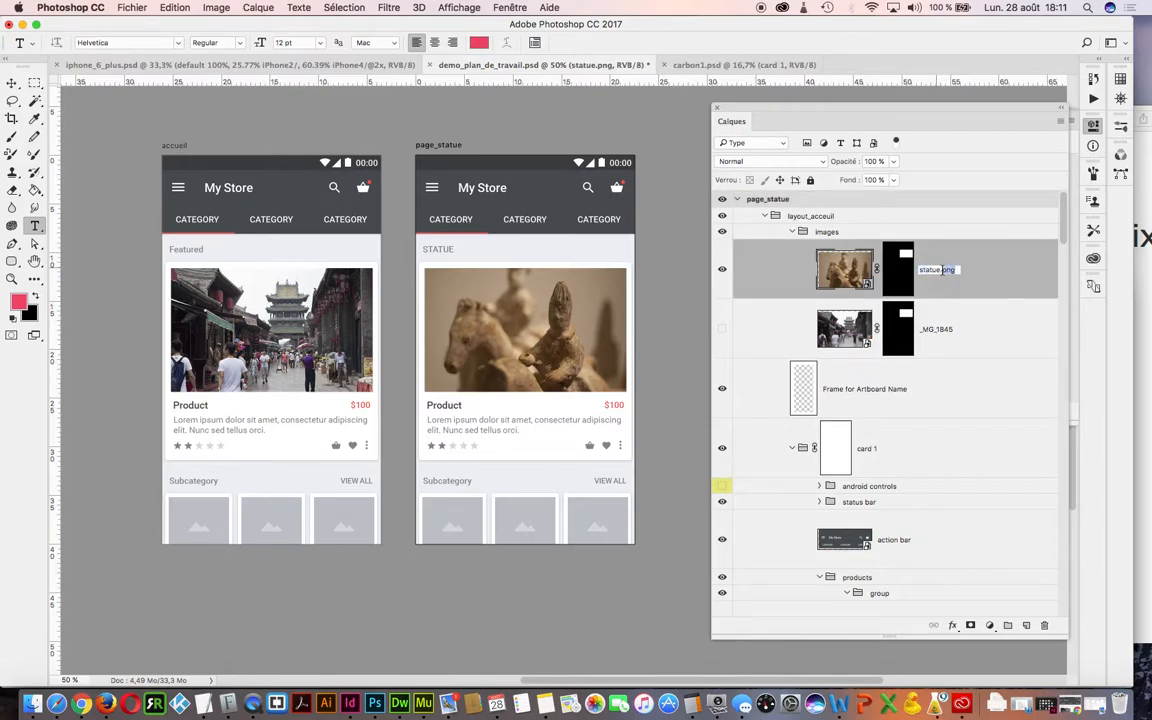
left_click(950, 269)
left_click(943, 329)
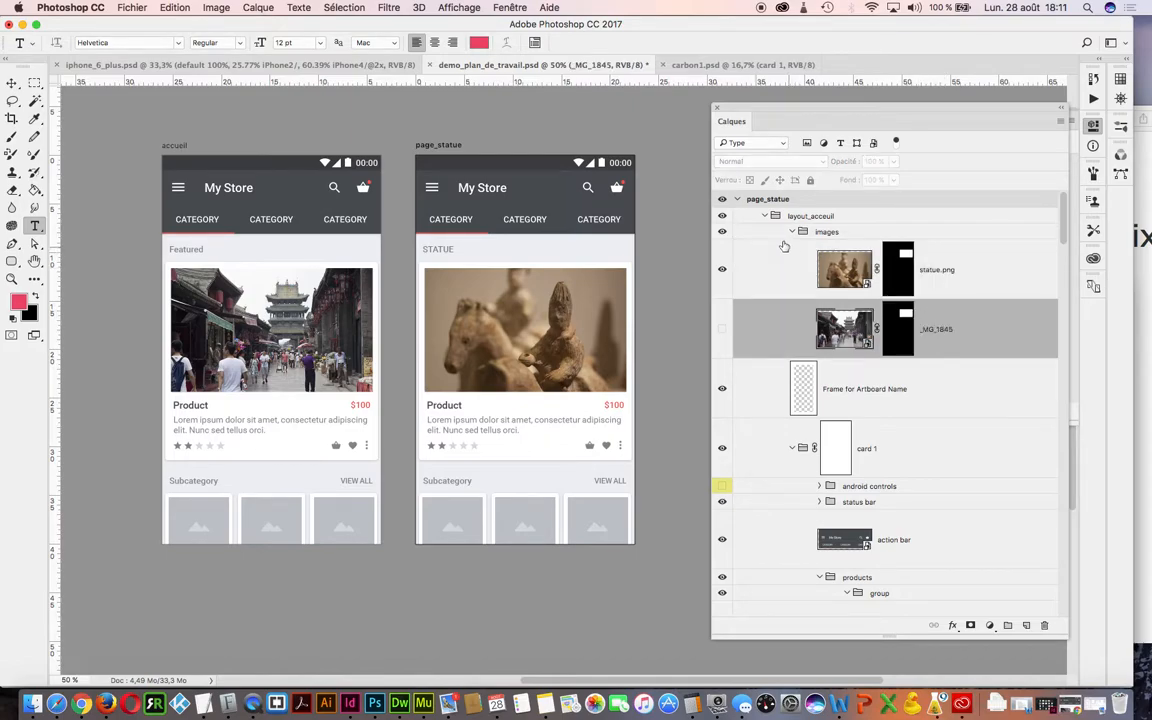
left_click(791, 232)
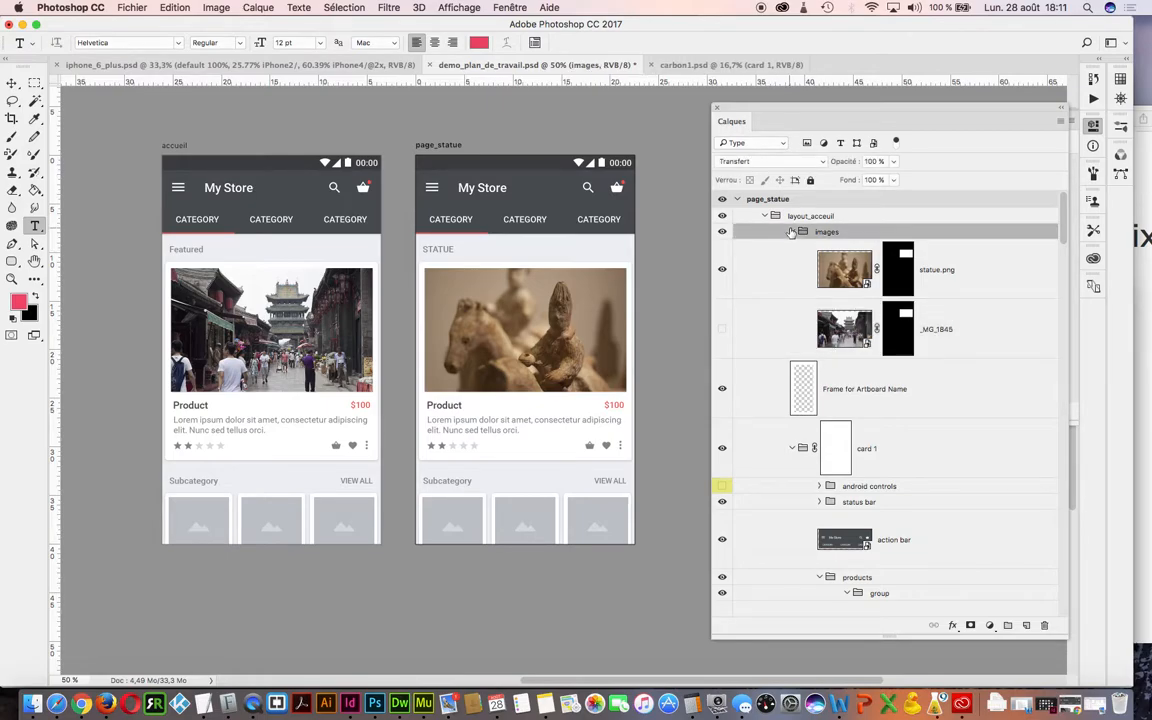
left_click(791, 232)
left_click(765, 217)
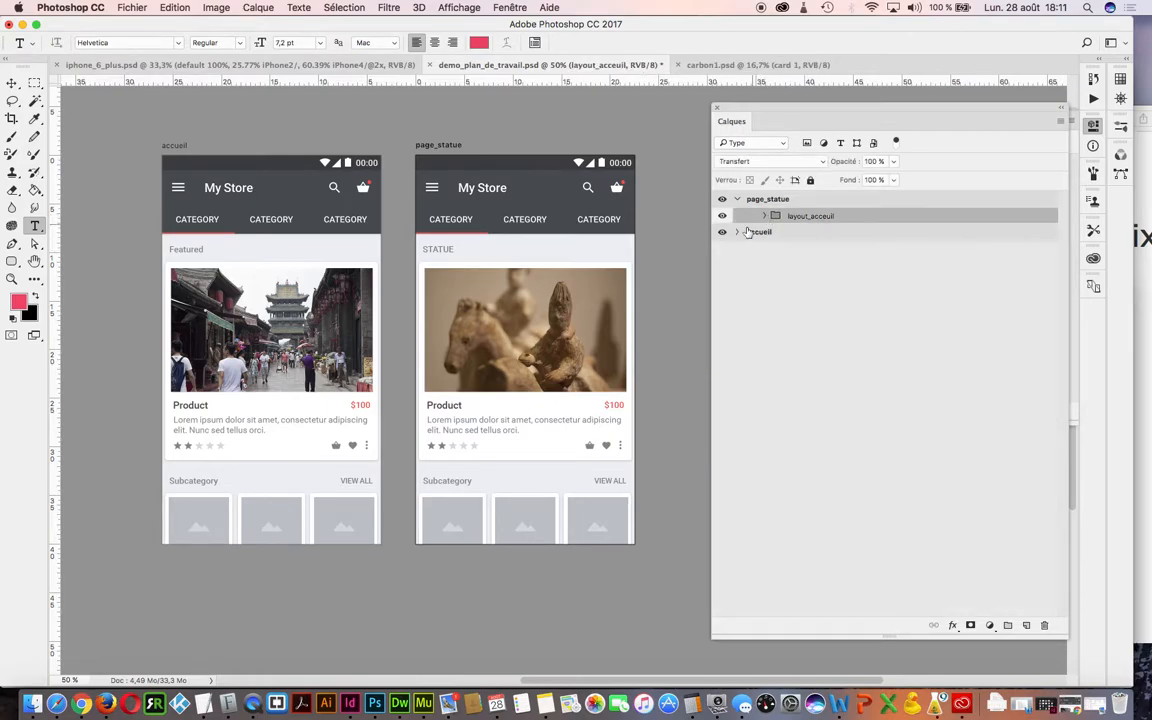
Step: Rename the gence.png layer in the accueil artboard's images group to gence.jpg60%
left_click(737, 232)
left_click(768, 250)
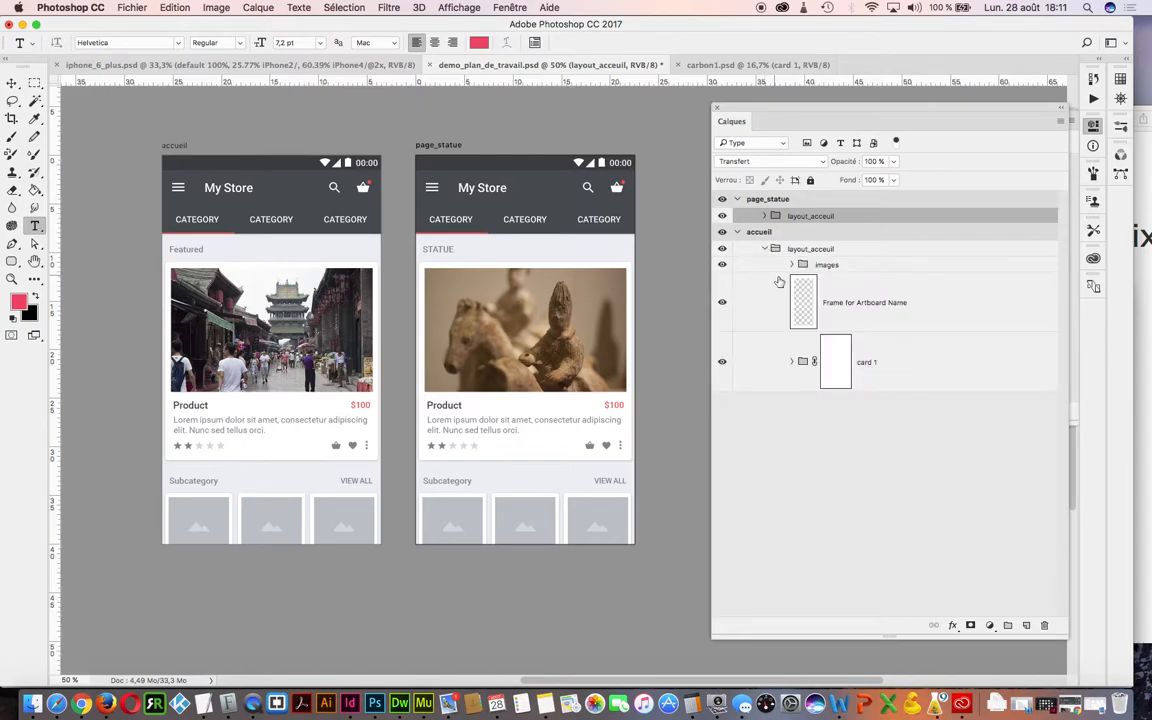
left_click(792, 264)
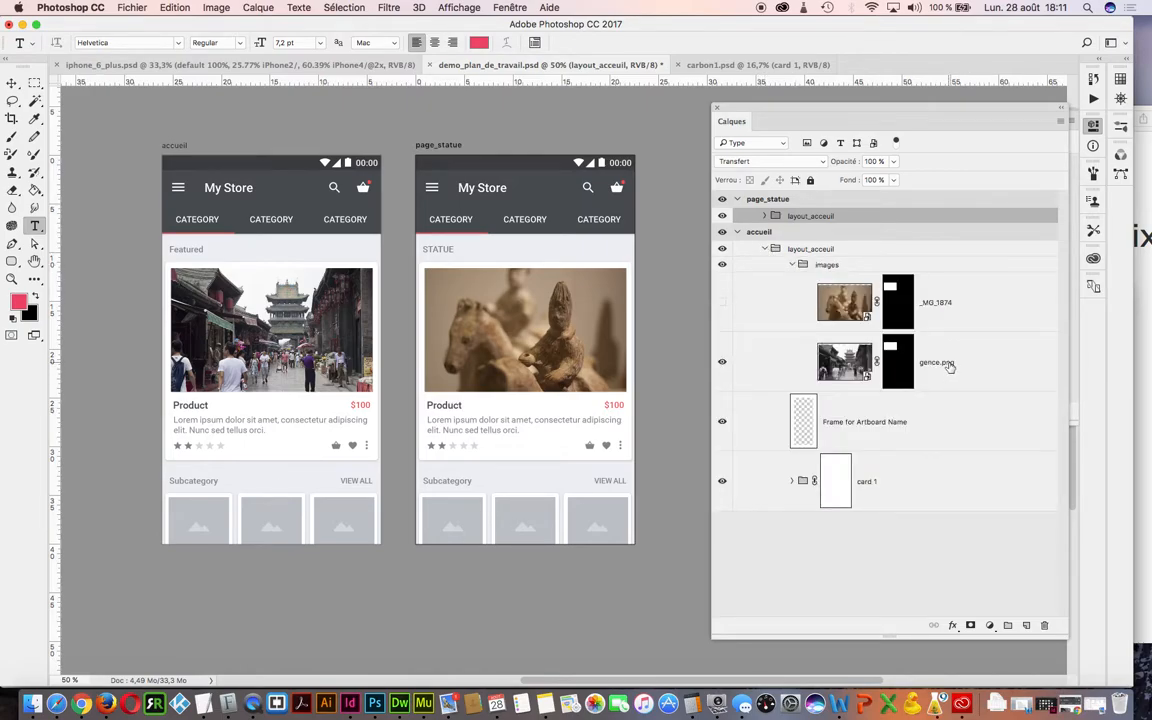
double_click(937, 363)
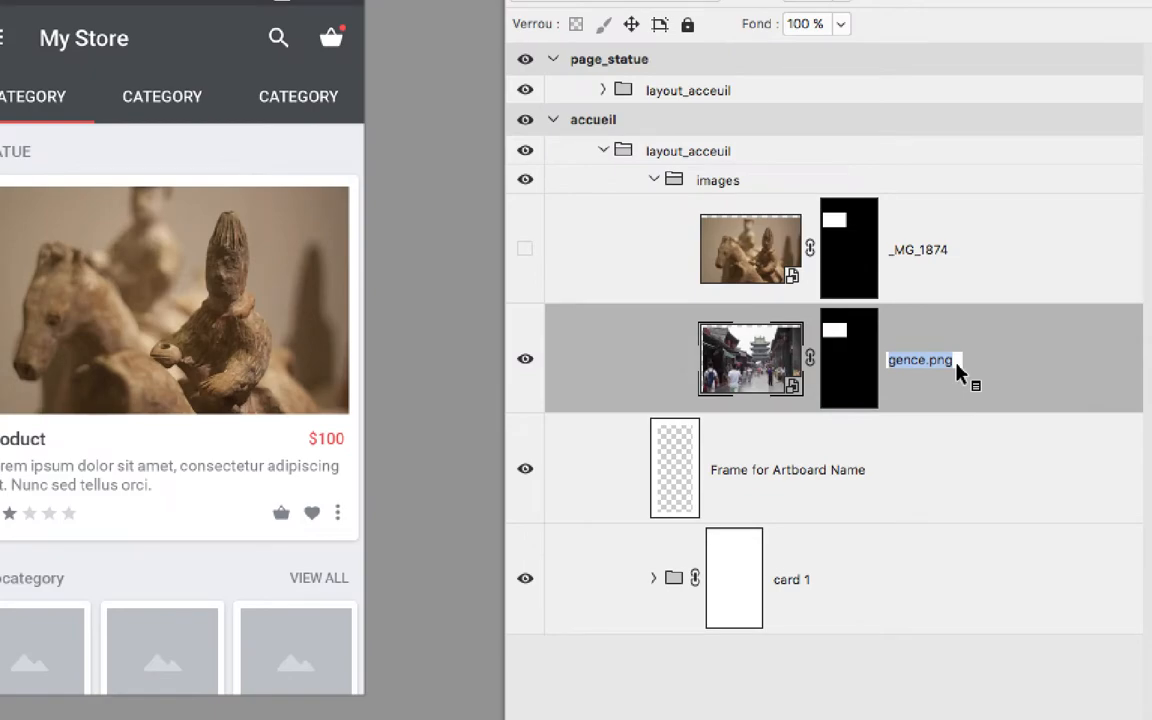
left_click_drag(954, 362, 941, 362)
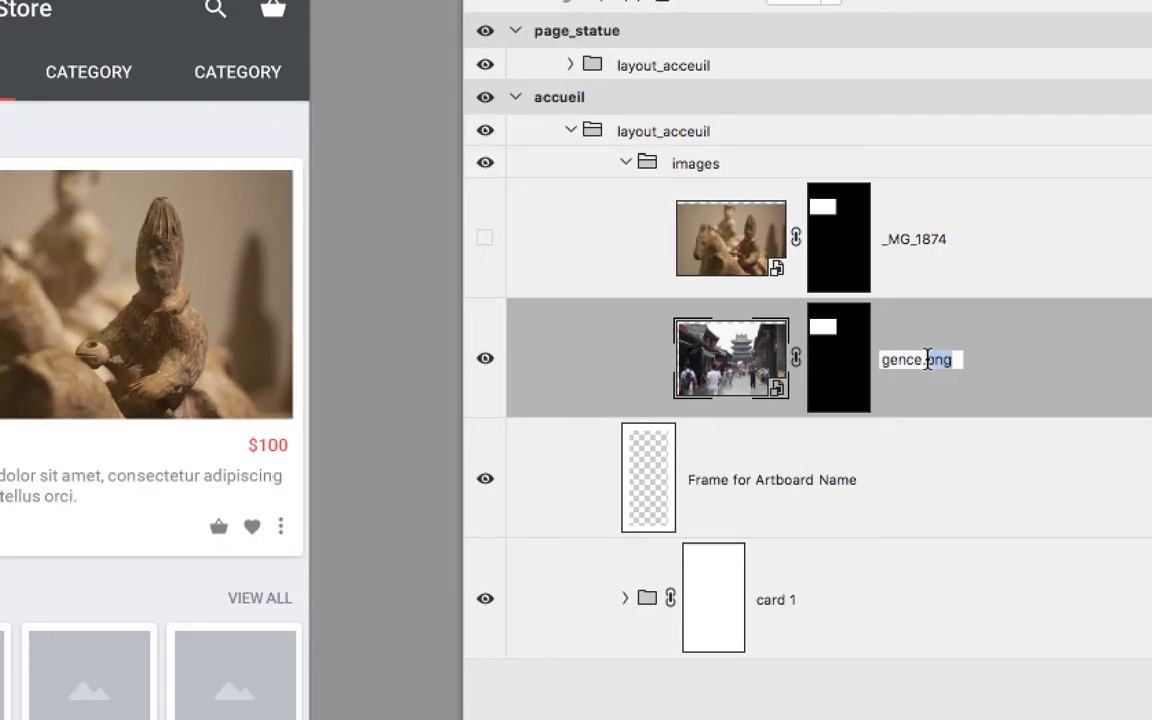
type("jpg60")
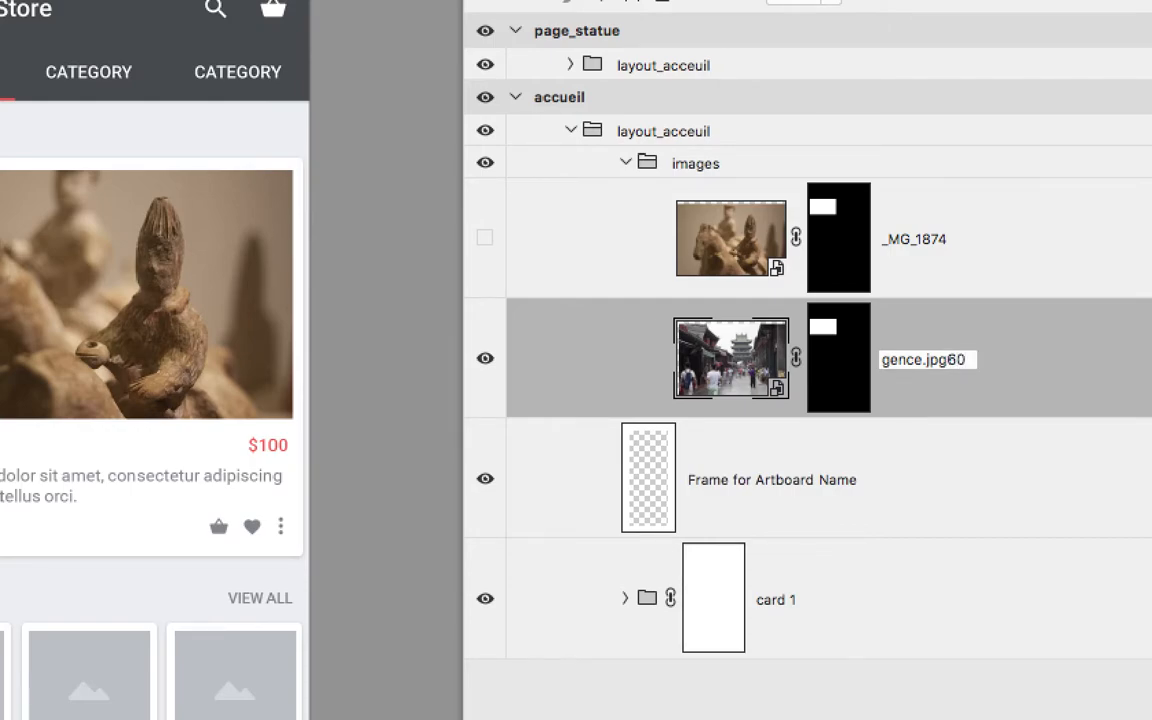
type("%")
key("Return")
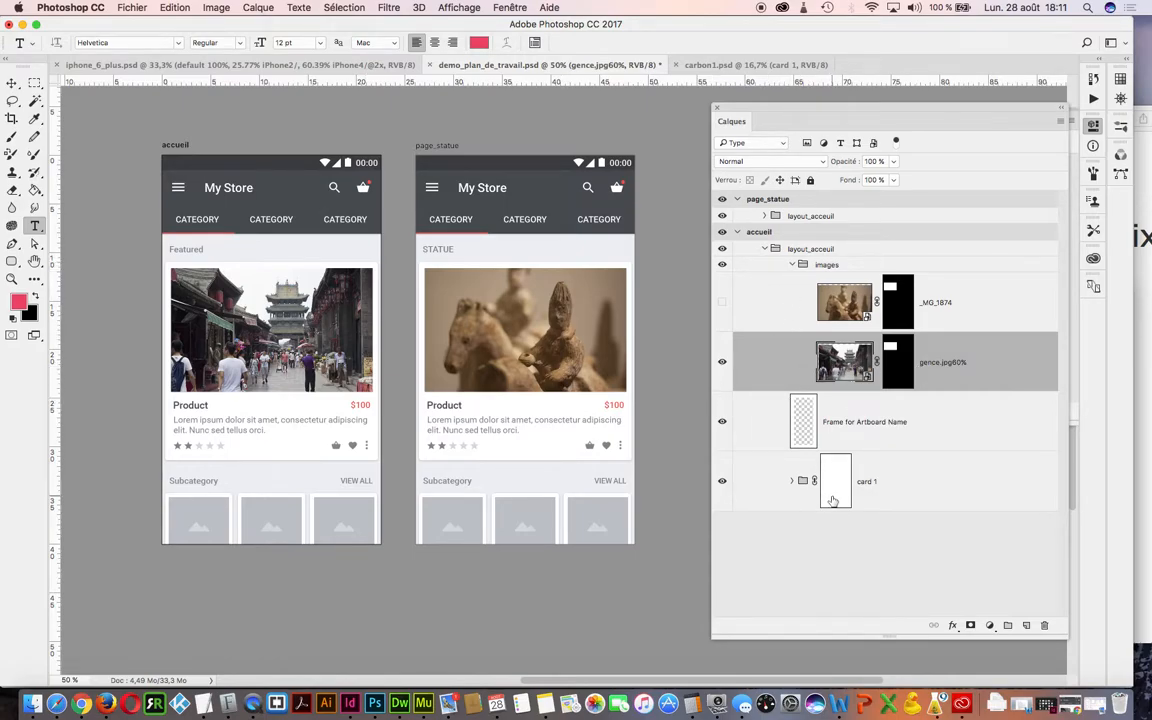
Step: Collapse the accueil artboard's layer groups and check the file generation option for the document
left_click(773, 260)
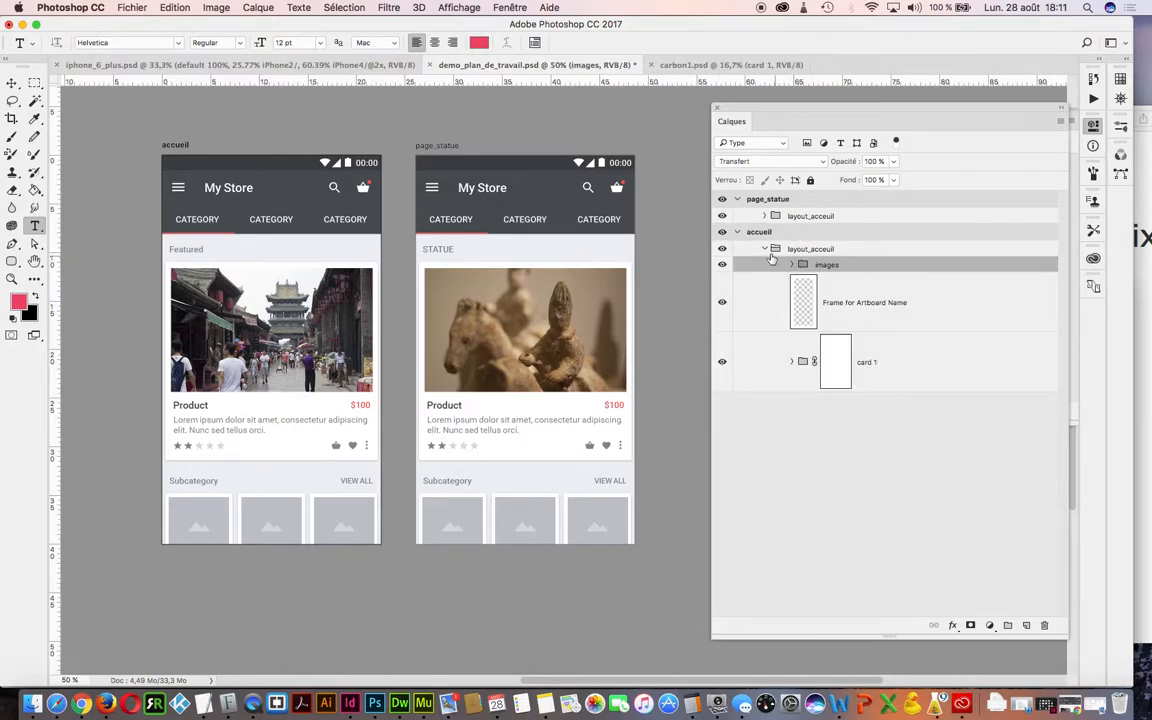
left_click(765, 248)
left_click(739, 199)
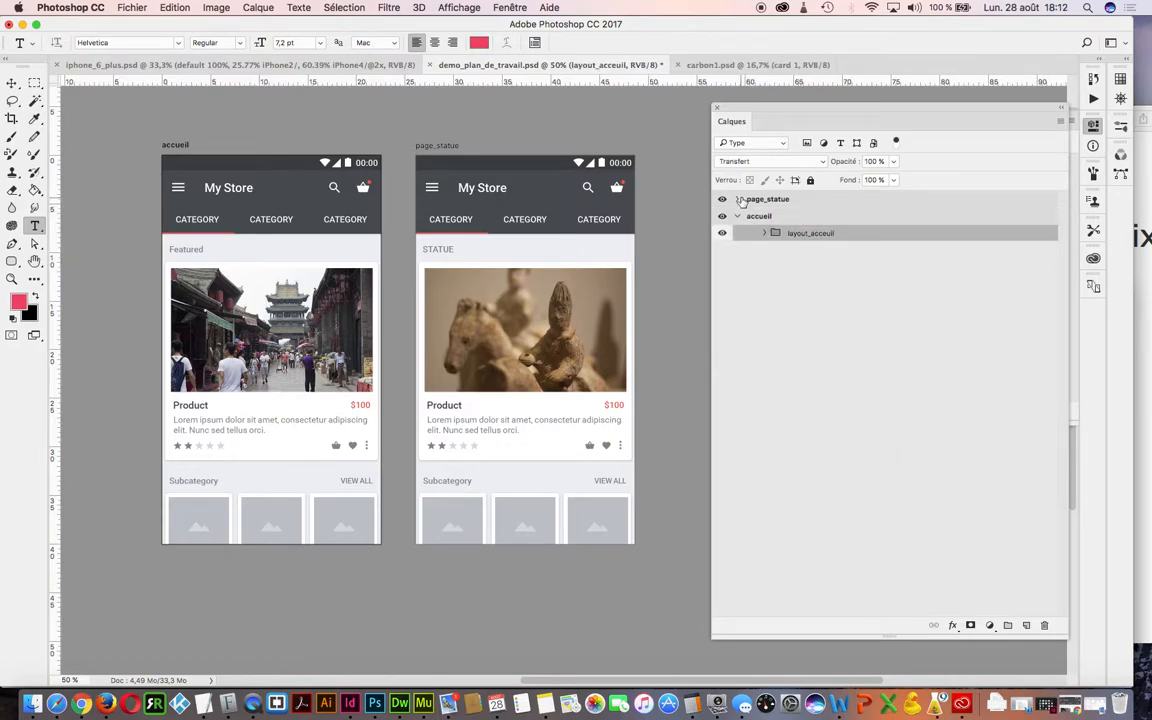
left_click(739, 199)
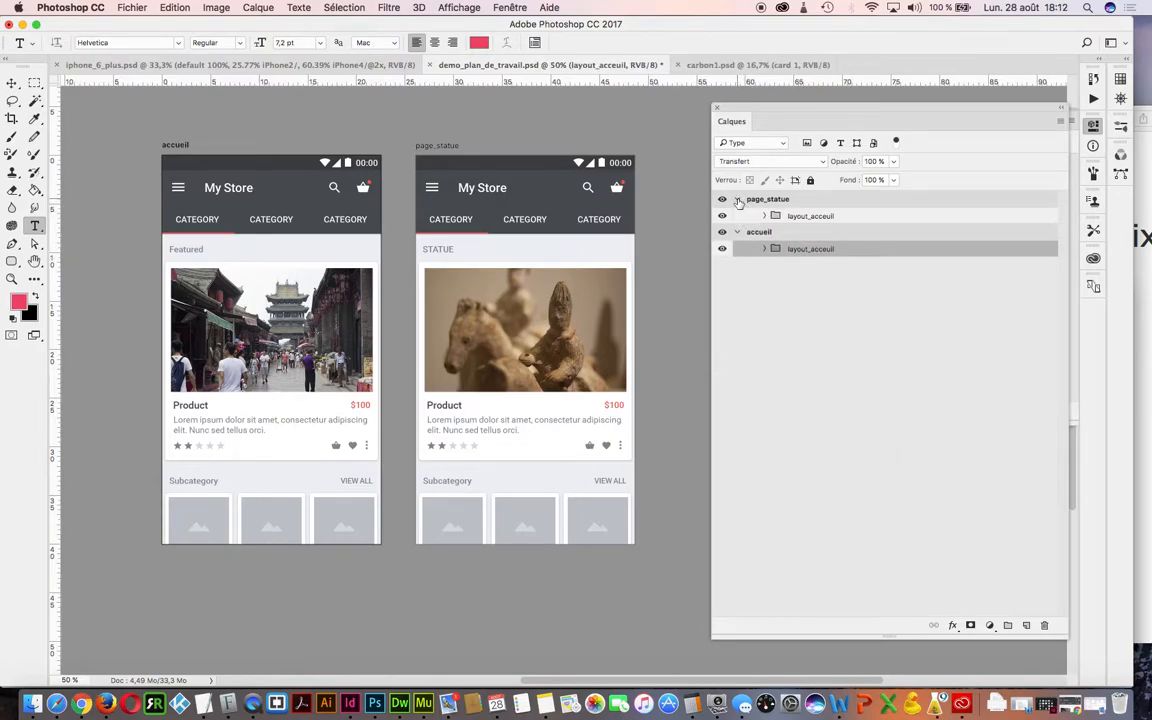
left_click(146, 7)
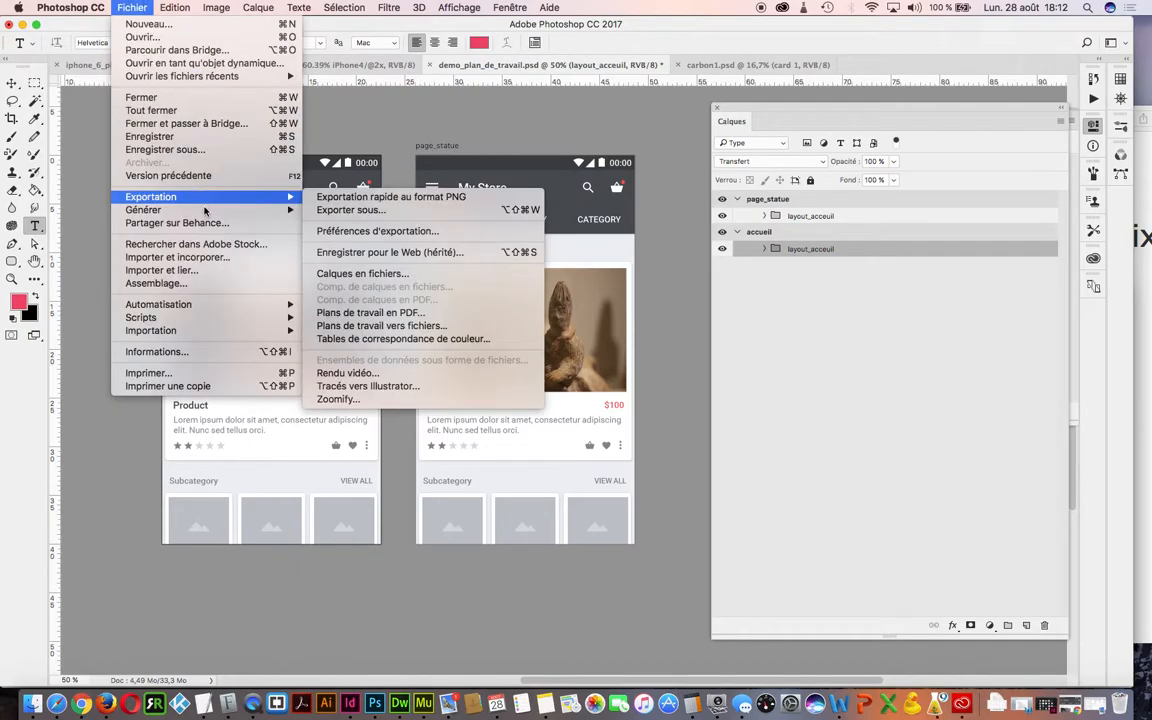
mouse_move(204, 210)
left_click(312, 196)
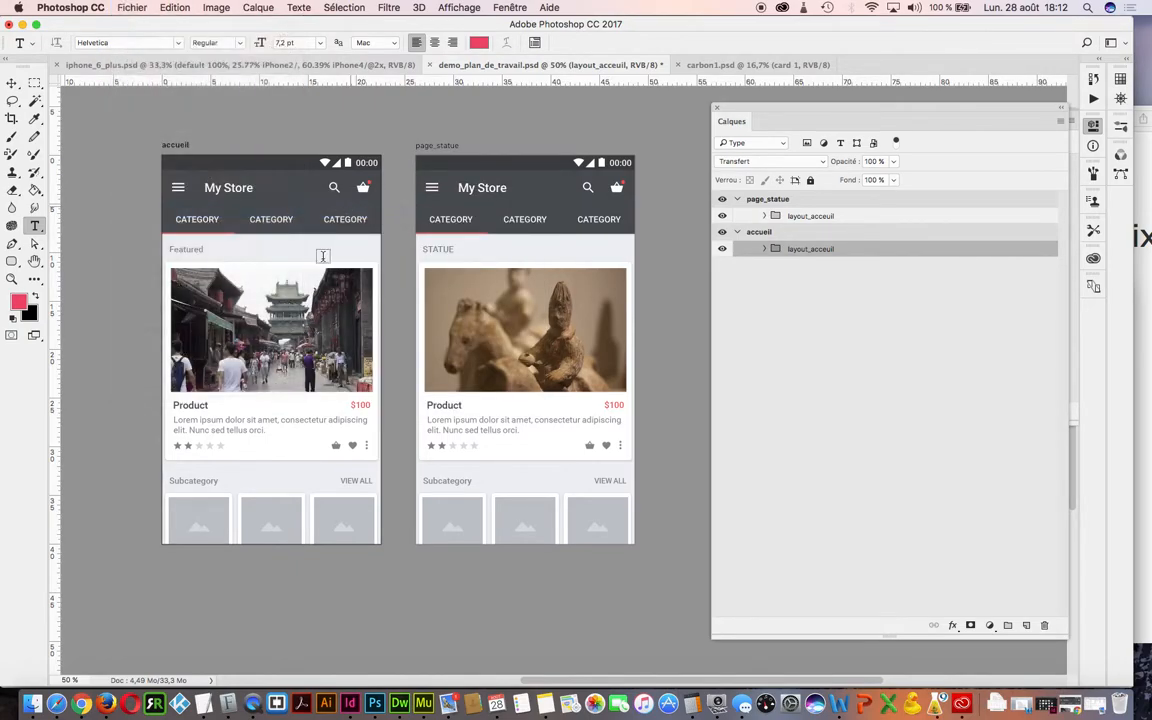
Step: Switch to Finder, preview gence.jpg in the demo_plan_de_travail-assets folder, and return to Photoshop
left_click(31, 705)
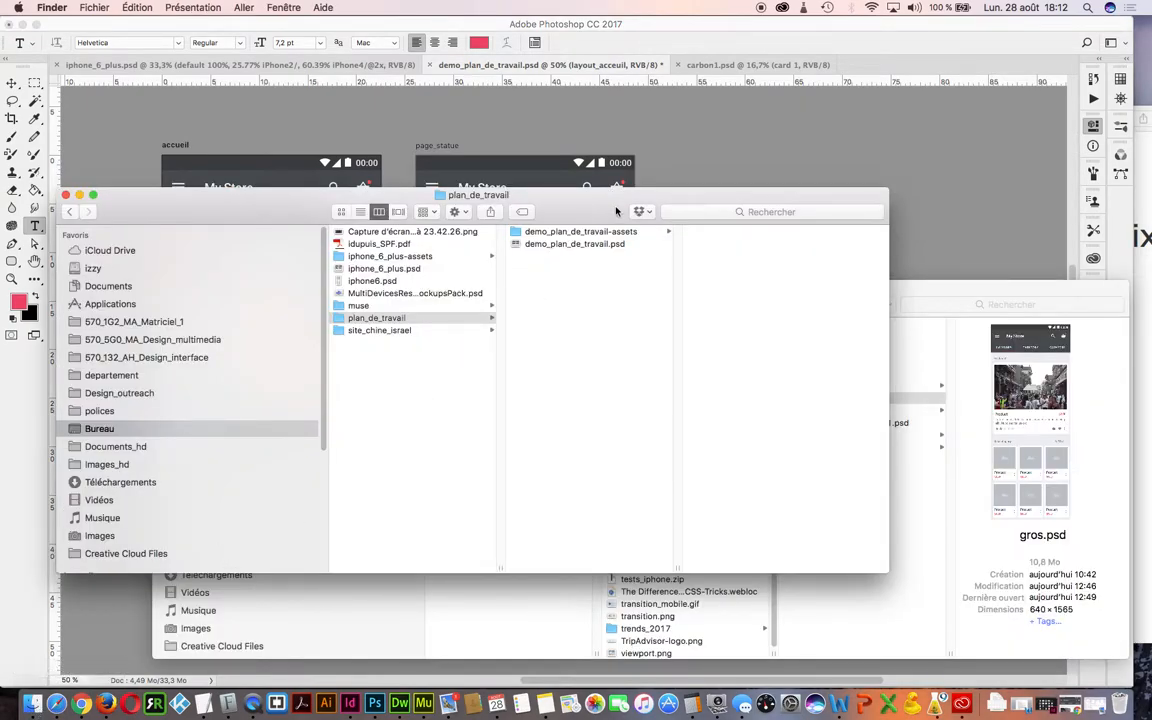
left_click(602, 233)
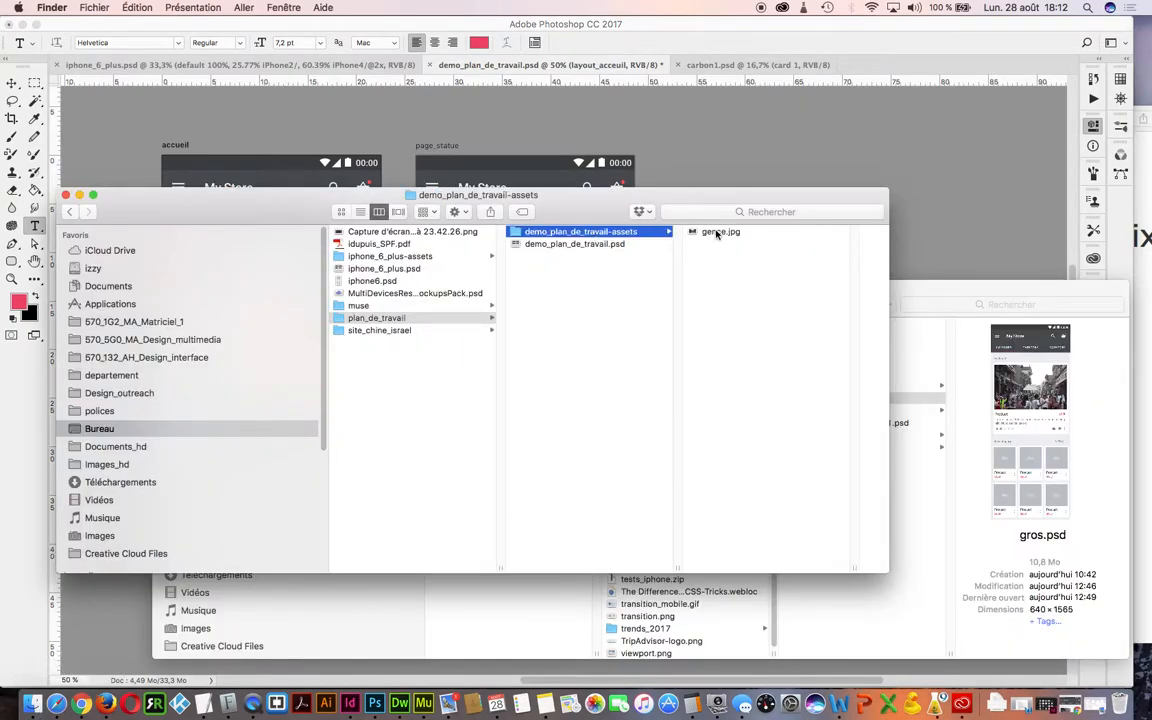
left_click(714, 232)
key("space")
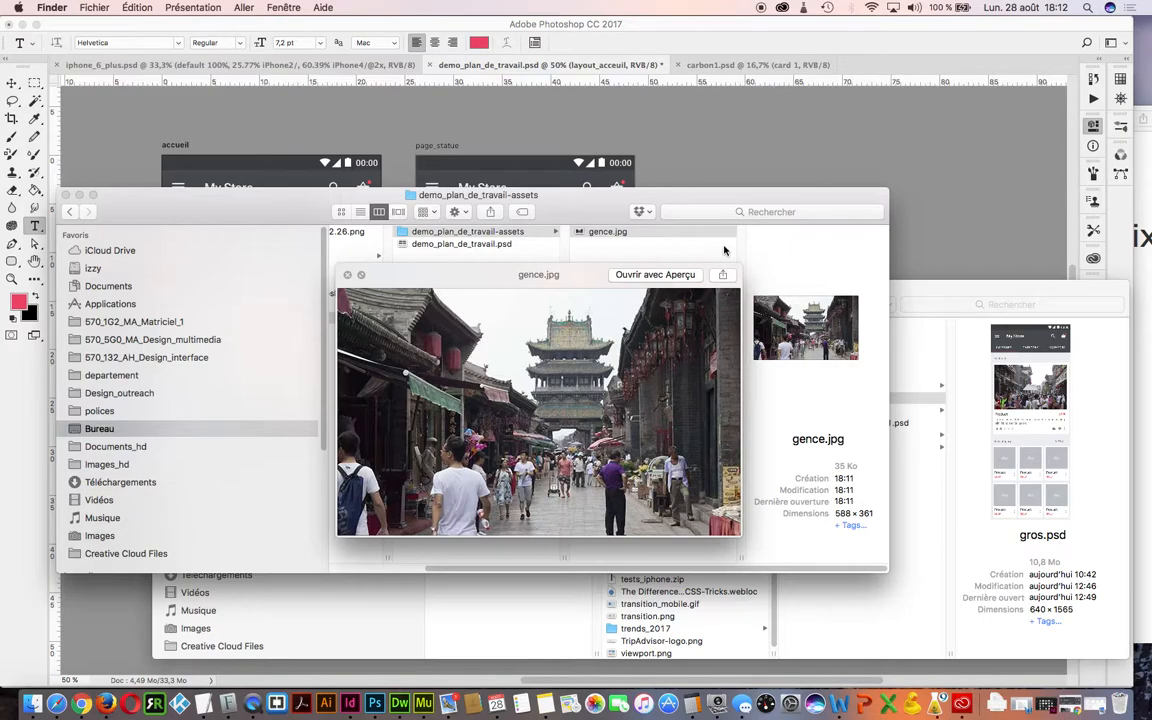
key("space")
key("space")
key("space")
left_click(665, 162)
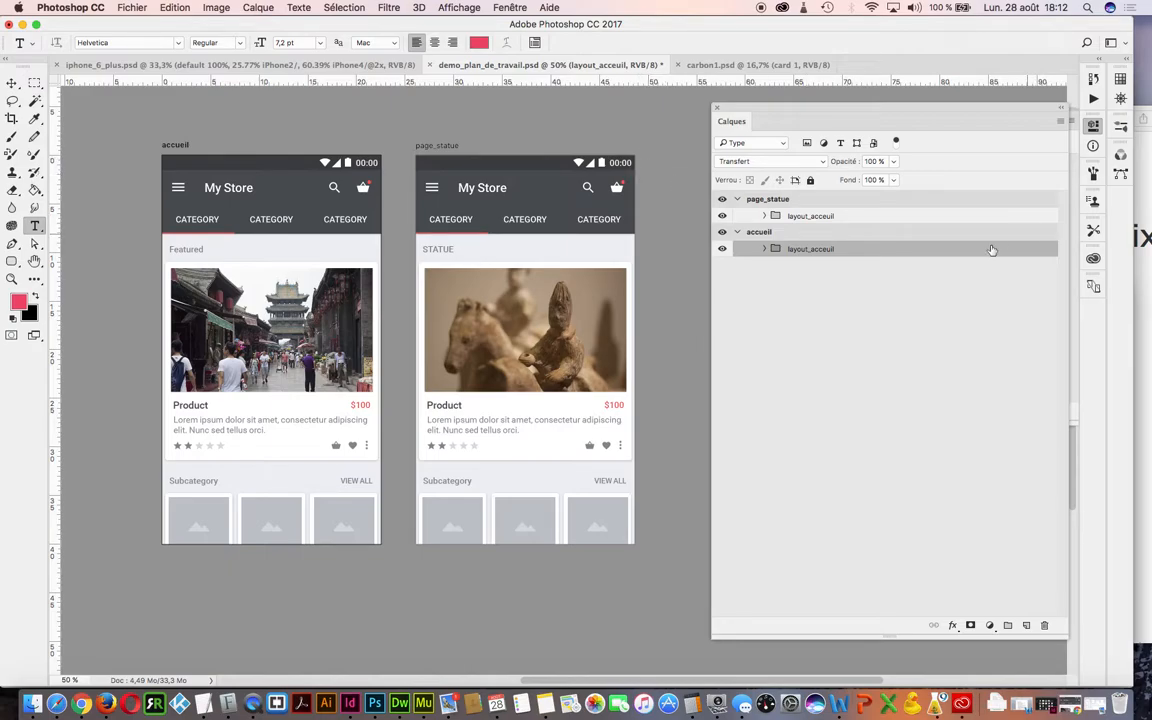
left_click(768, 249)
left_click(768, 249)
left_click(765, 216)
left_click(765, 216)
left_click(240, 66)
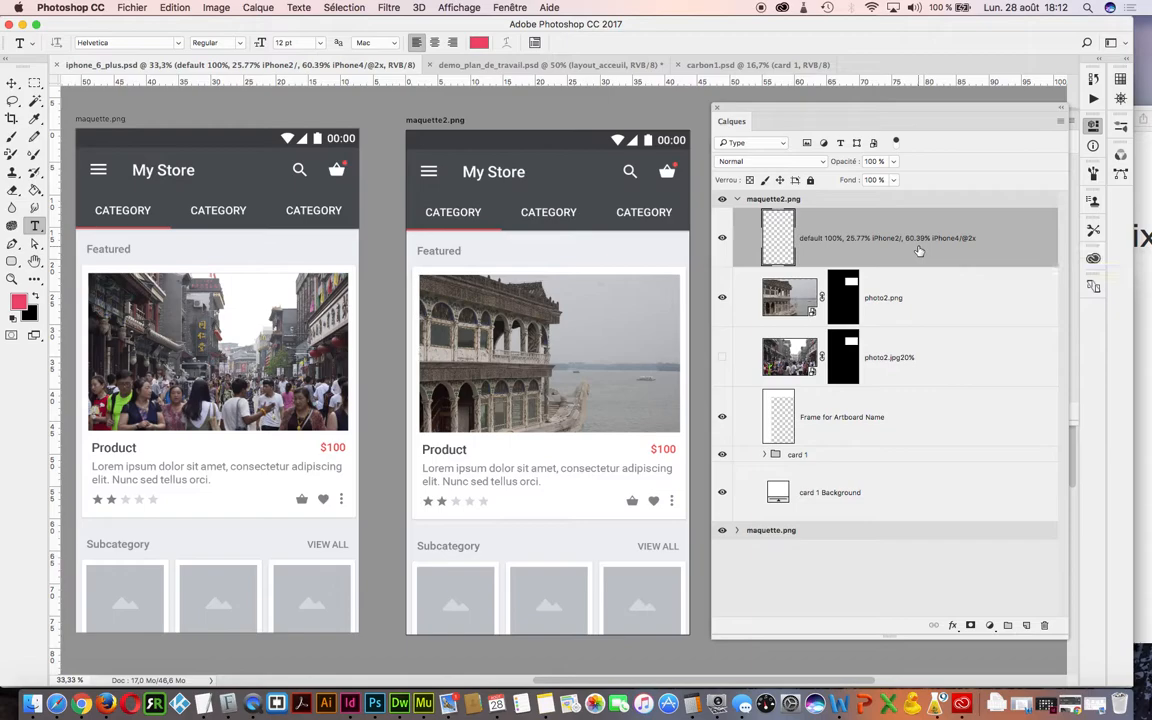
right_click(898, 254)
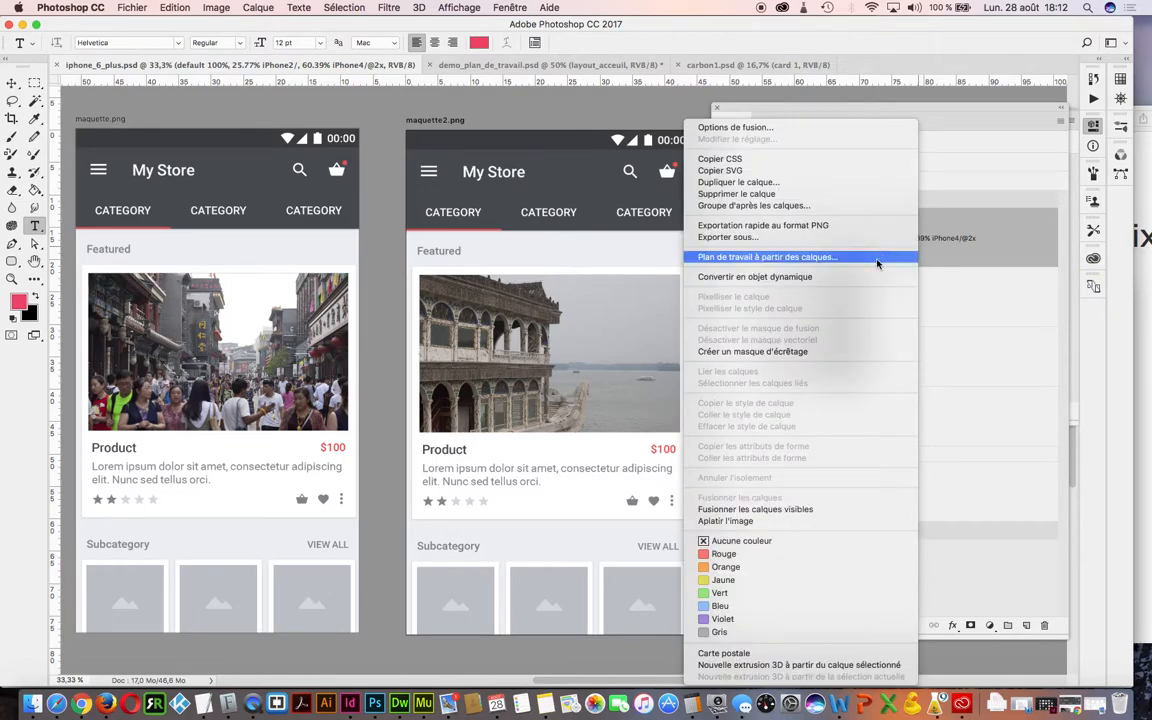
left_click(826, 187)
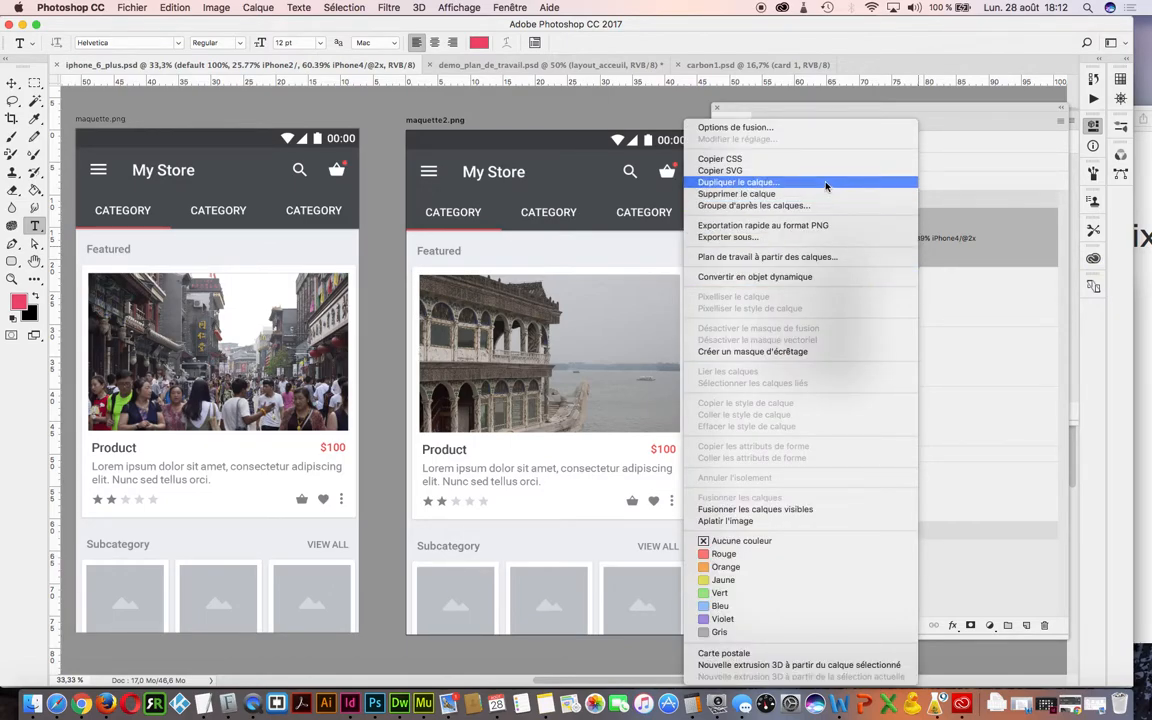
left_click(653, 344)
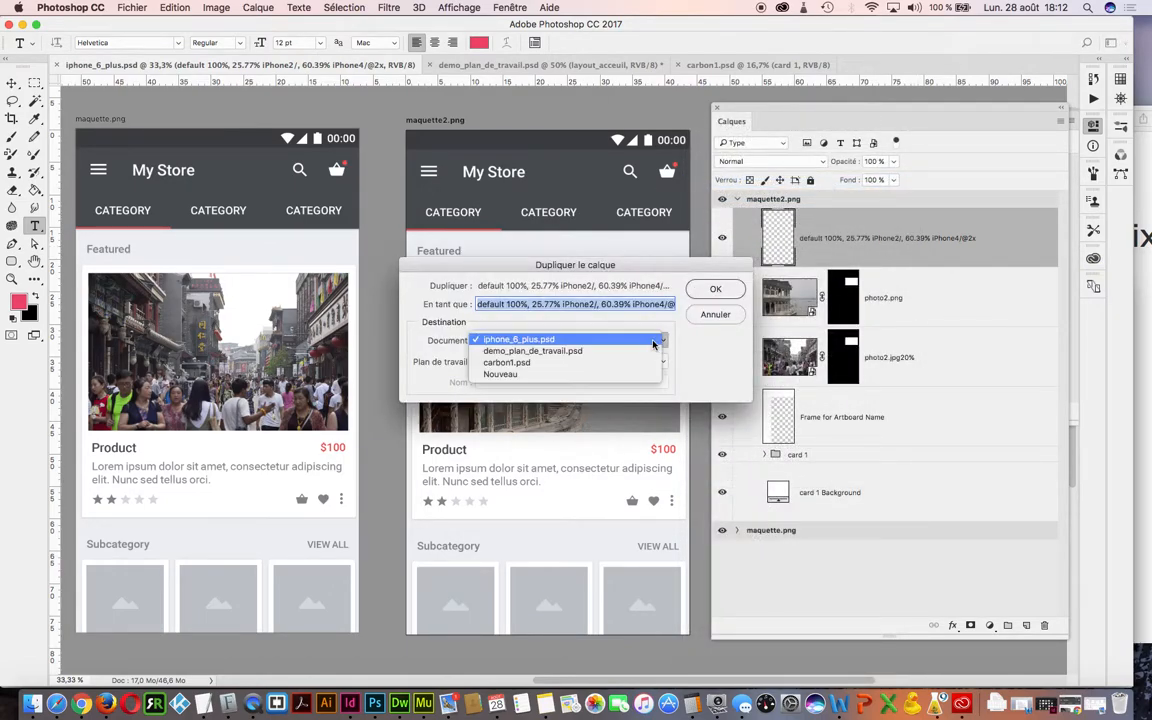
left_click(649, 351)
left_click(716, 289)
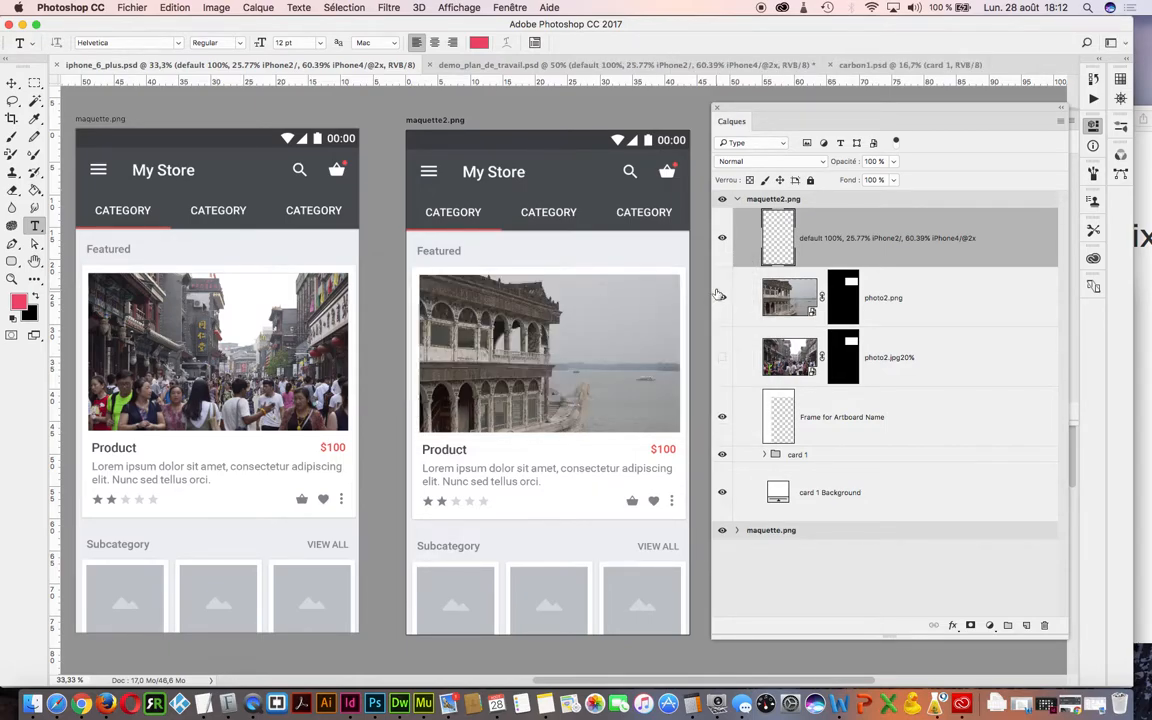
Step: In demo_plan_de_travail.psd, move the duplicated default settings layer above layout_acceuil in the page_statue artboard and save the document
left_click(533, 64)
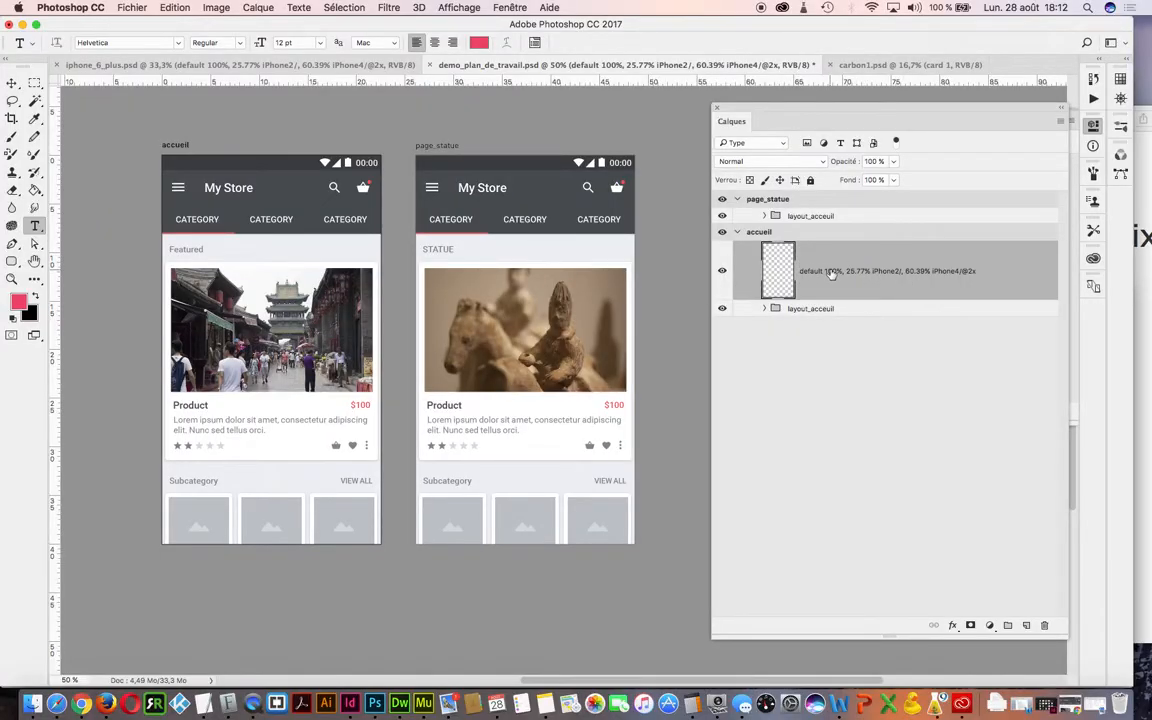
left_click_drag(830, 272, 779, 268)
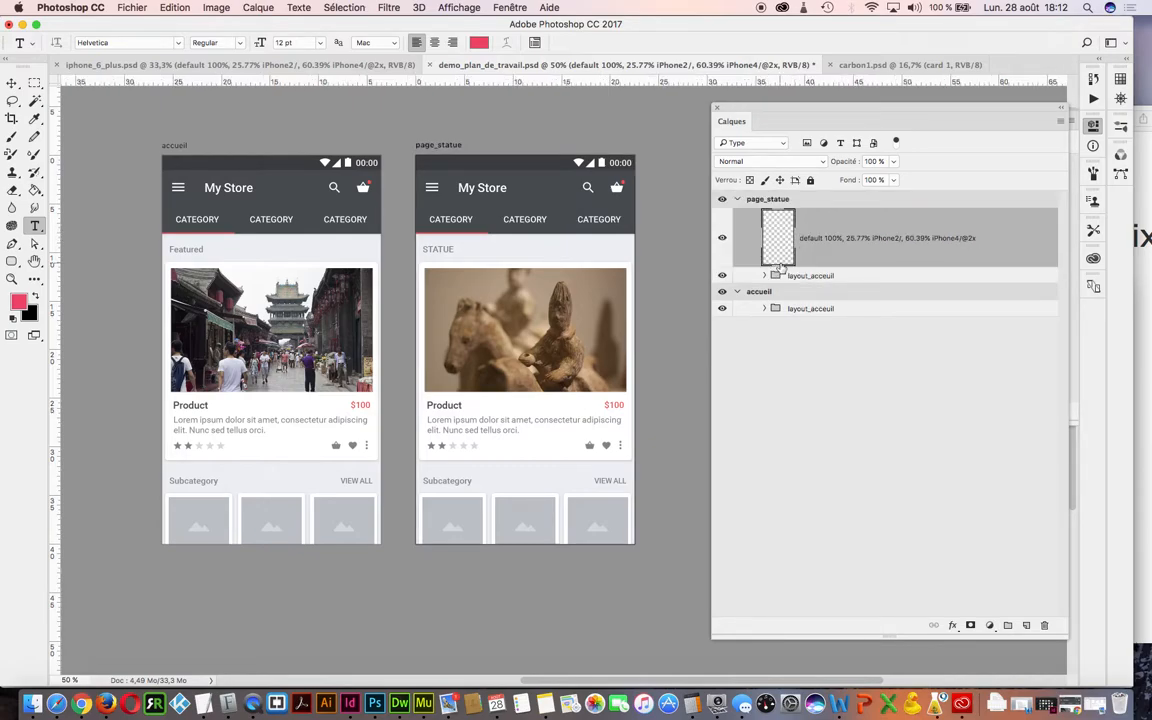
key("super+s")
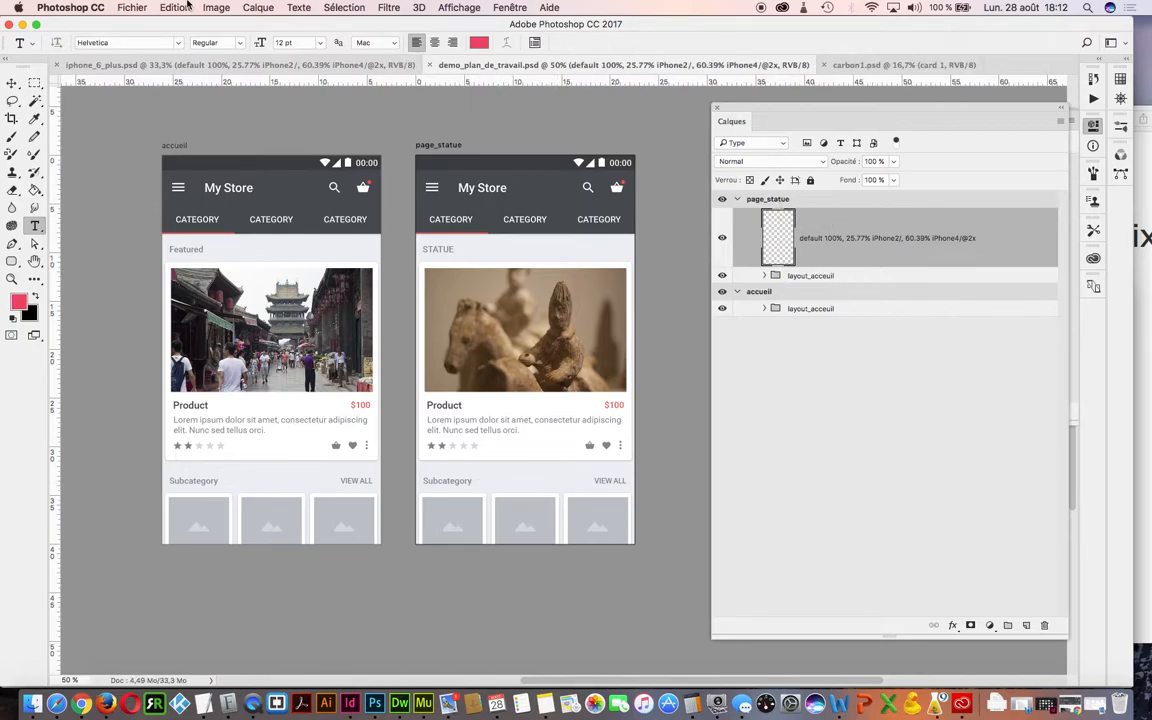
Step: Turn on image file generation for demo_plan_de_travail.psd and check that the option is active
left_click(133, 7)
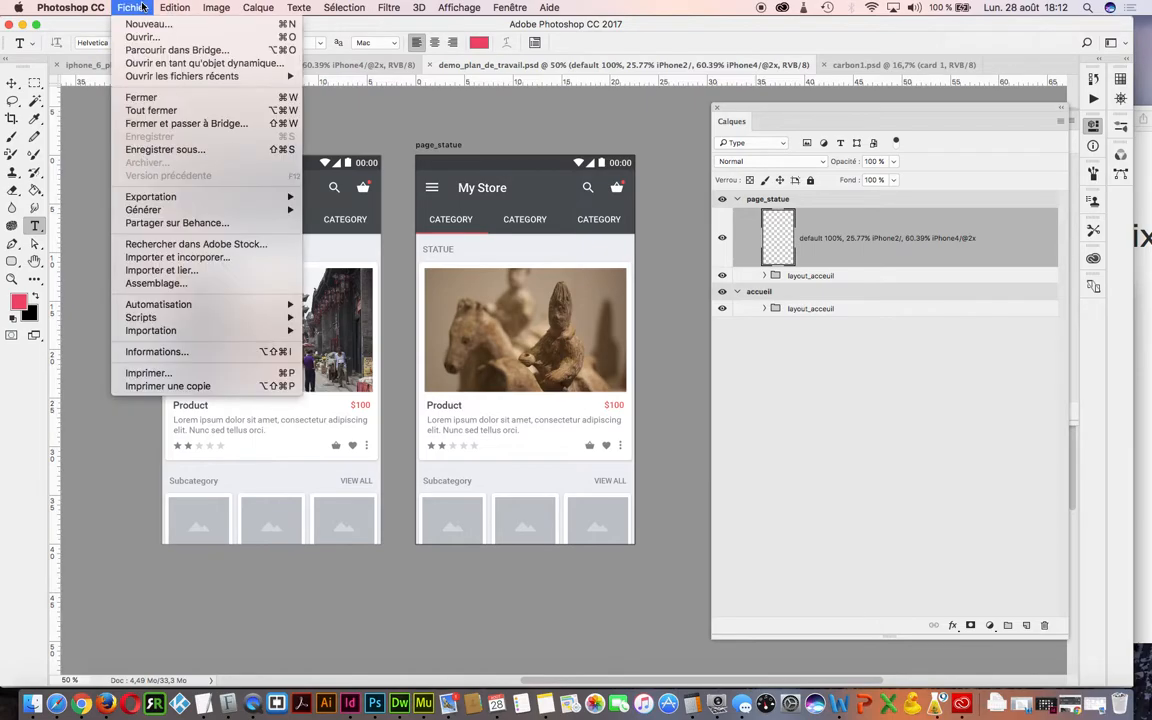
mouse_move(187, 197)
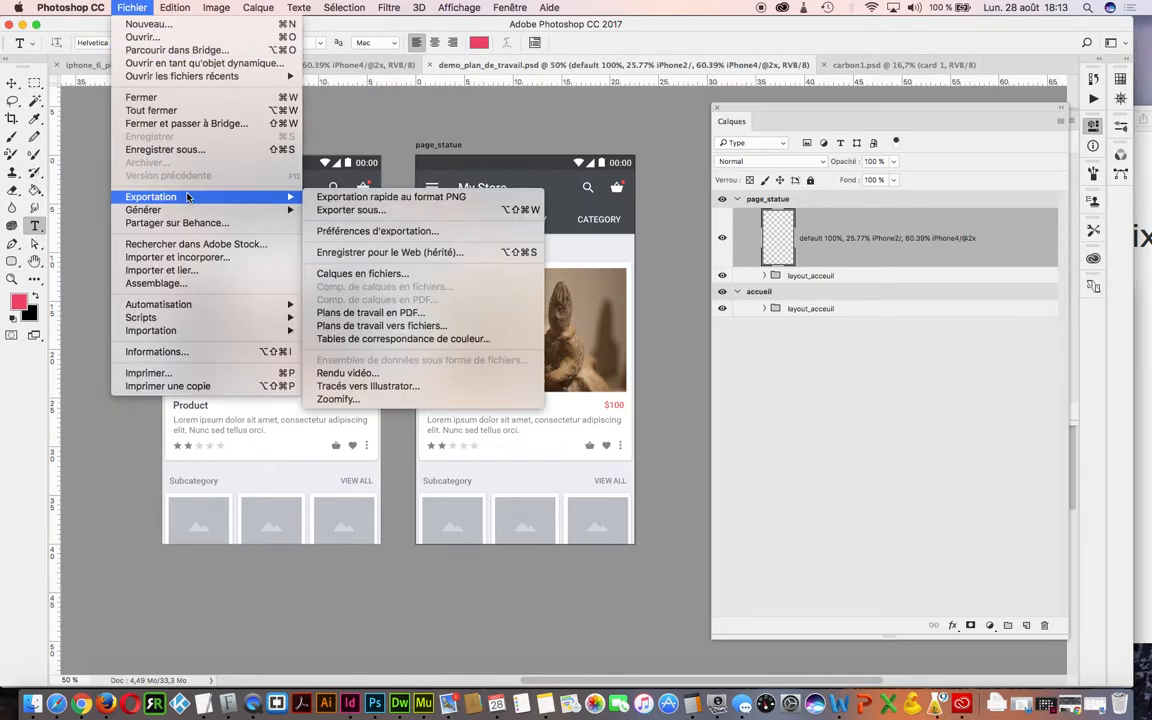
left_click(335, 209)
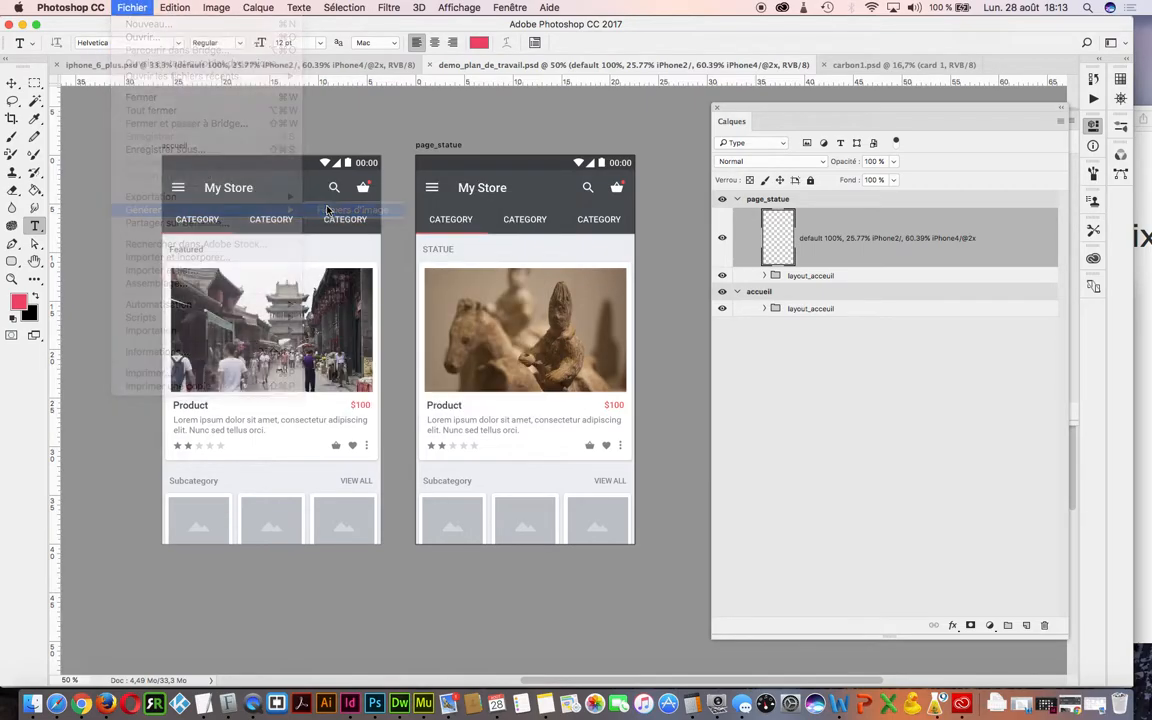
left_click(132, 7)
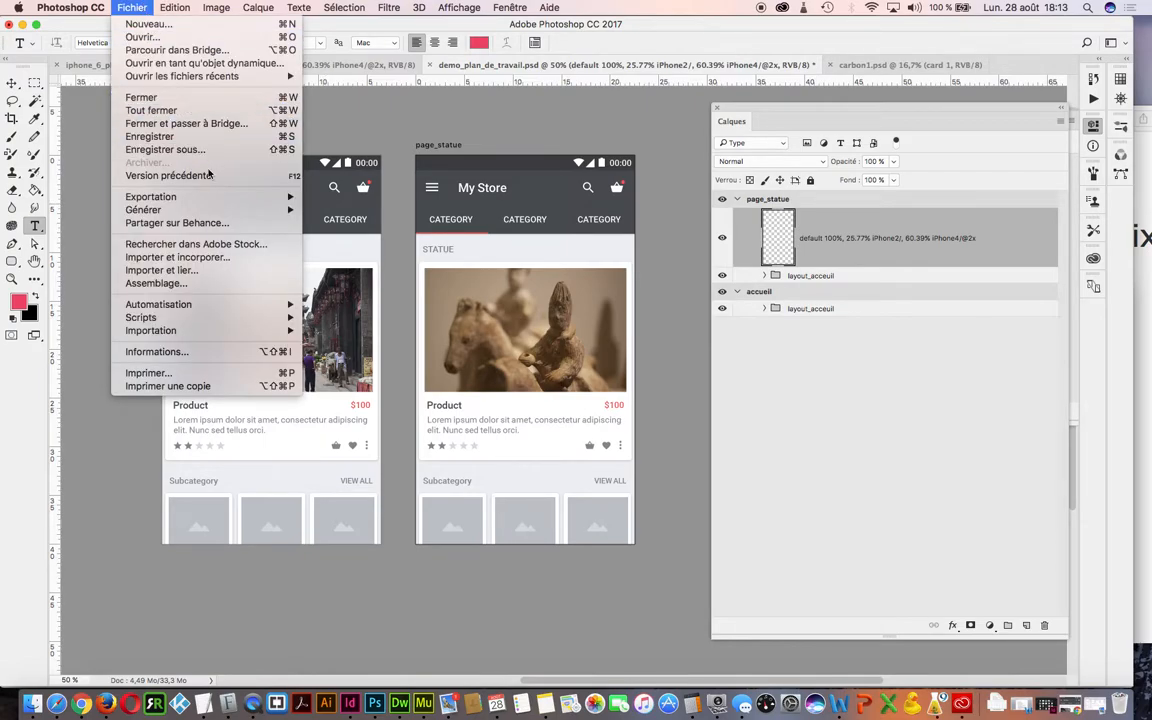
mouse_move(222, 211)
left_click(335, 209)
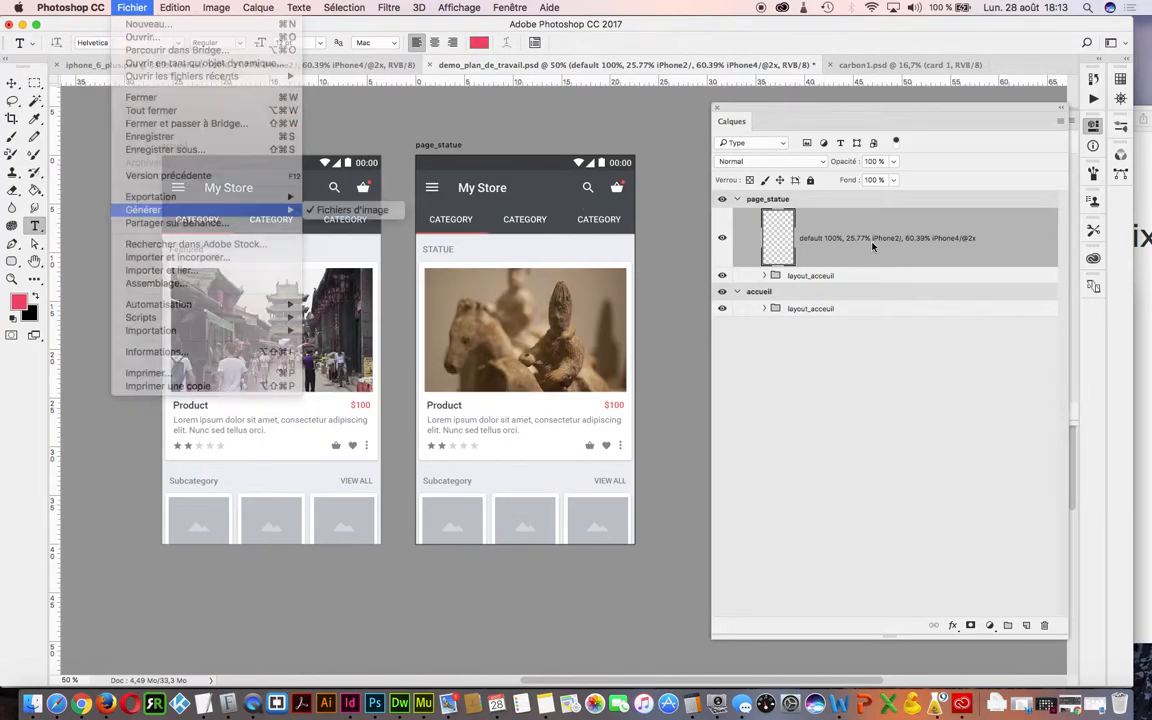
Step: Rename the page_statue artboard to page_statue.png and the accueil artboard to accueil.png
double_click(782, 199)
left_click(786, 200)
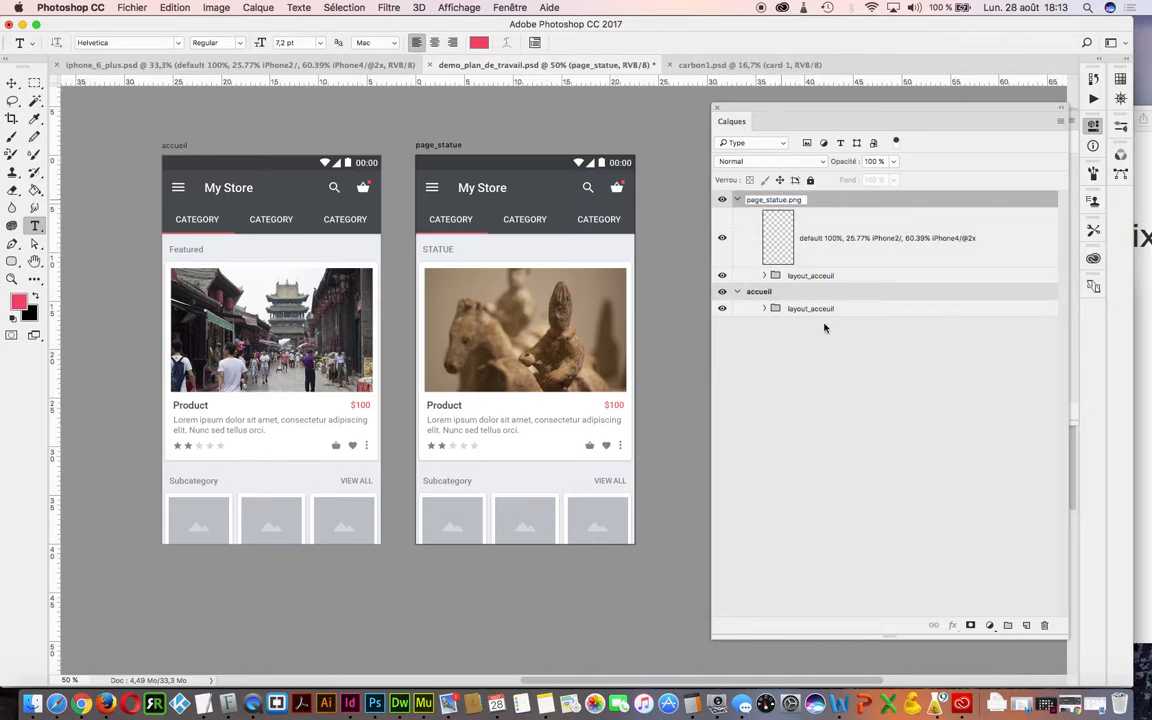
left_click(788, 294)
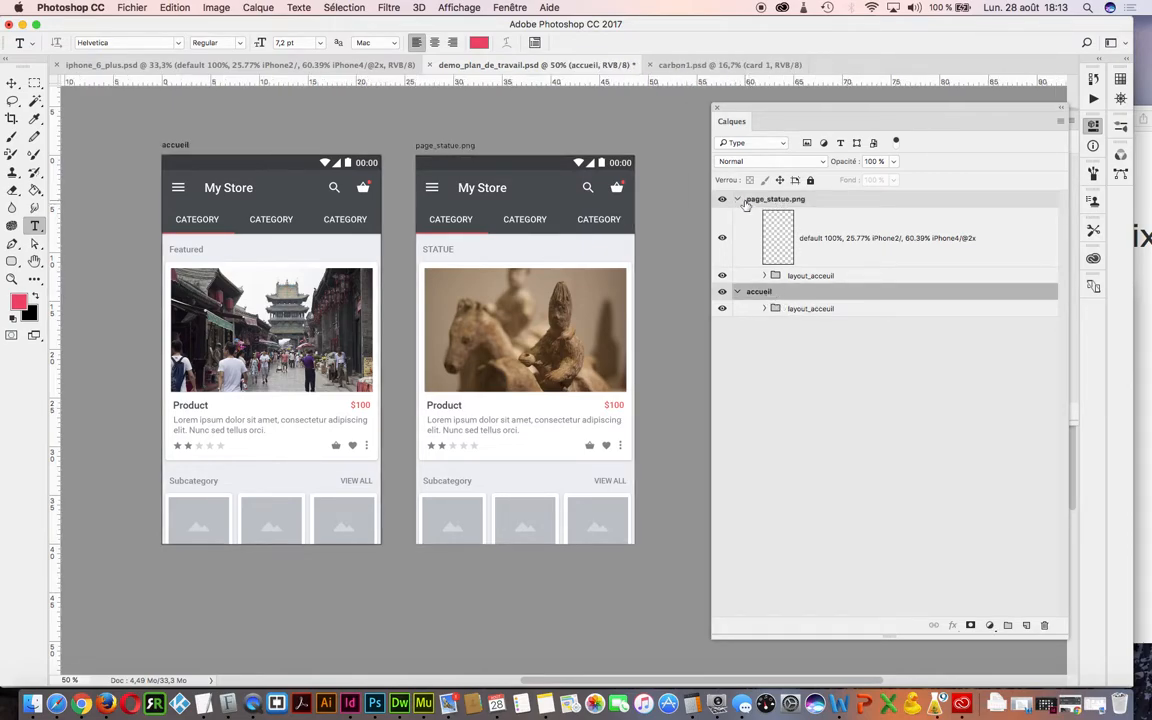
double_click(771, 292)
type(".png")
key("Return")
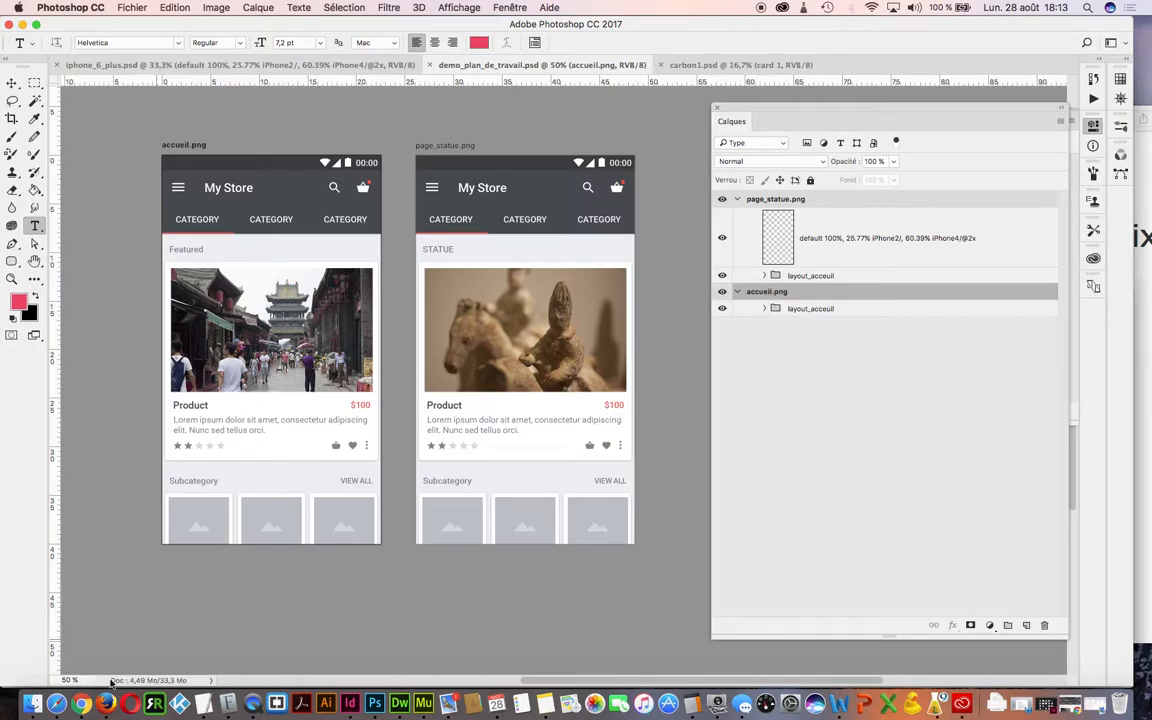
Step: Switch to Finder and preview the generated files, including accueil.png and gence.jpg, in the demo_plan_de_travail-assets folder
left_click(33, 703)
left_click(614, 339)
scroll(510, 324, "left", 3)
scroll(510, 324, "right", 3)
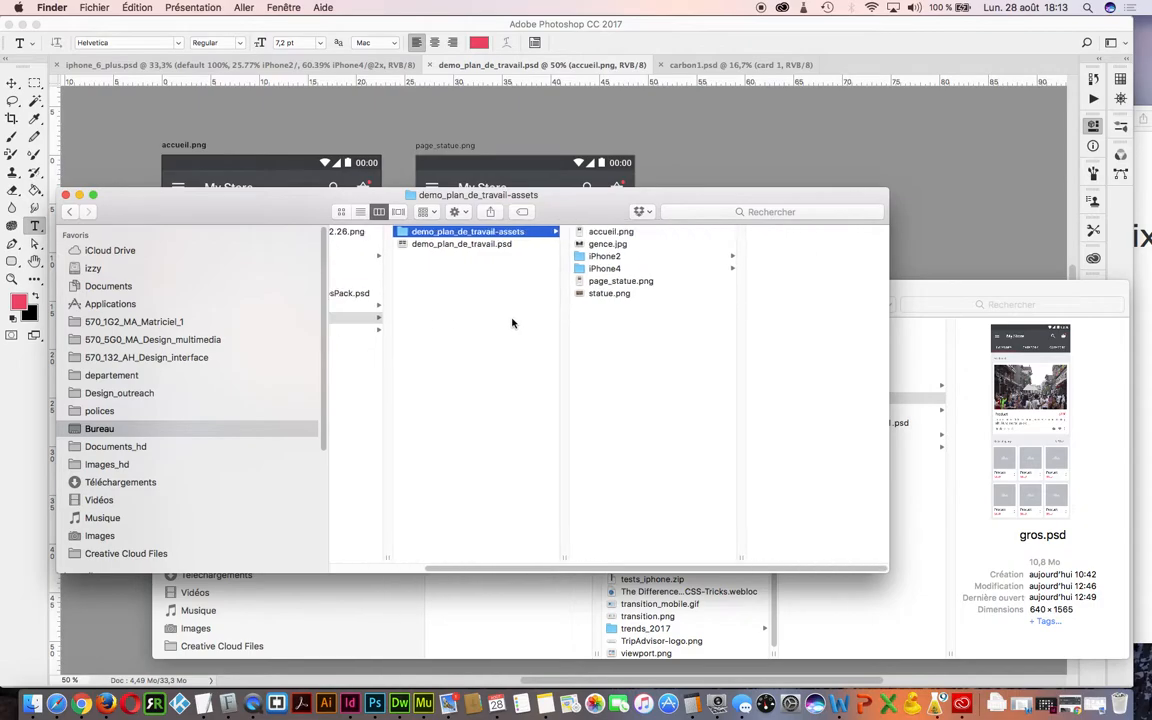
left_click(617, 233)
key("space")
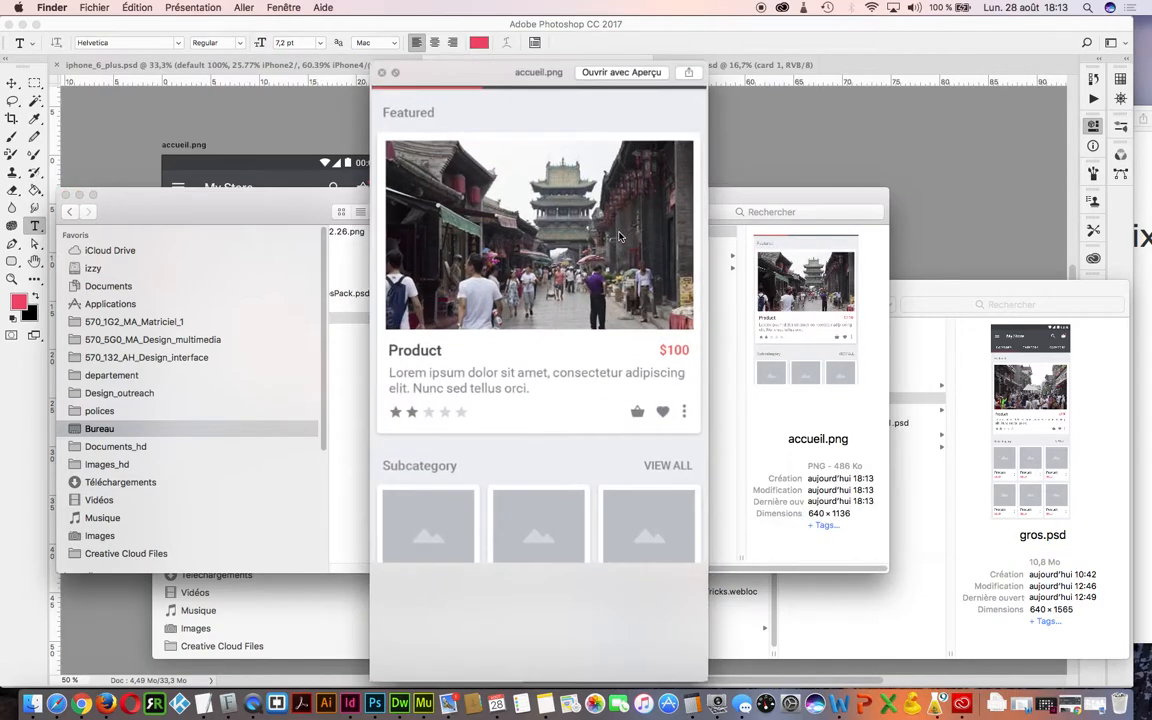
key("Down")
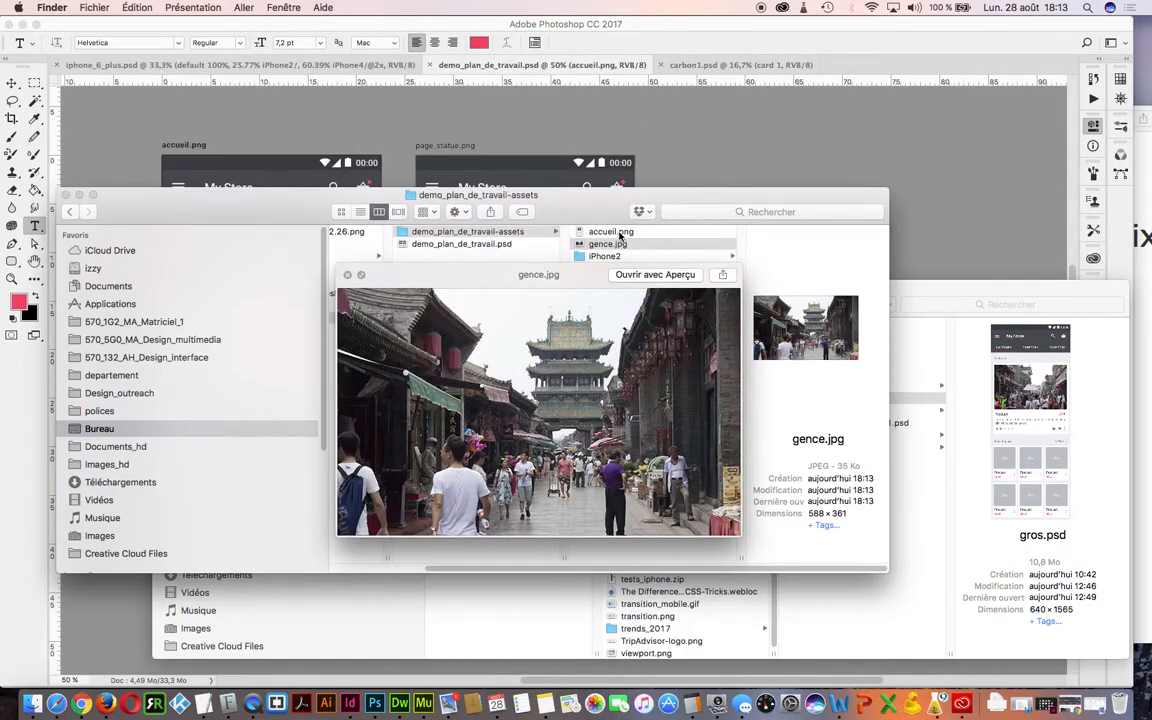
key("Down")
key("Down")
key("Down")
key("Up")
key("Up")
key("Up")
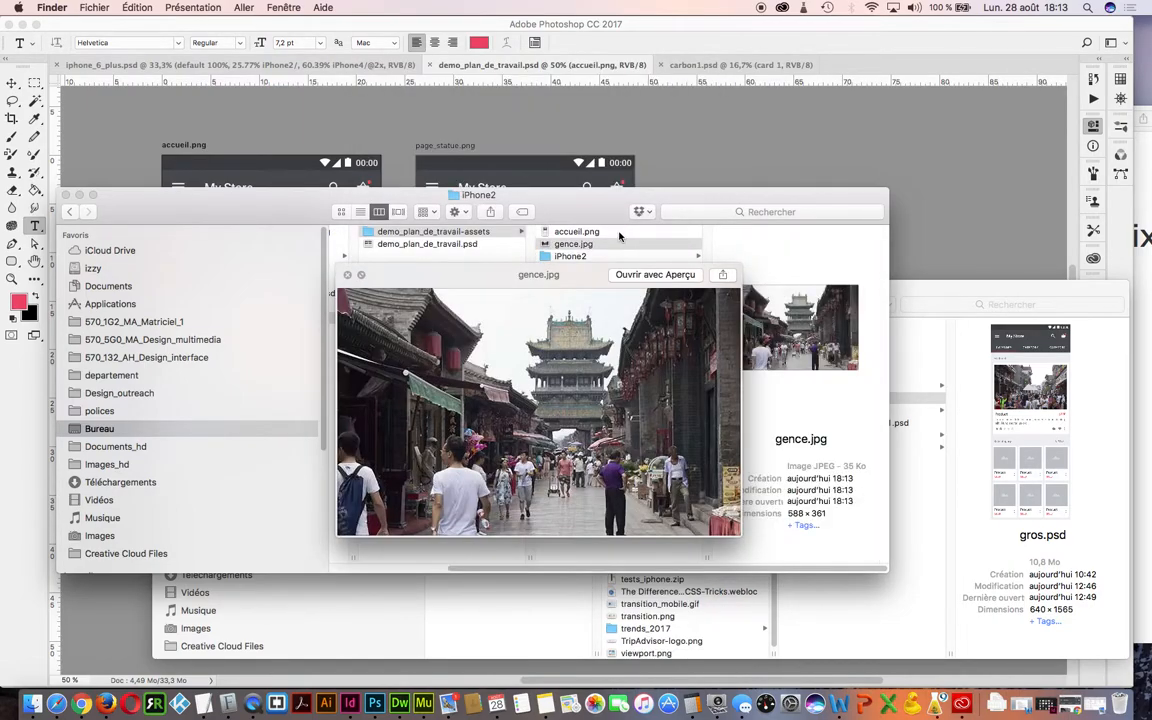
key("space")
Step: Preview the generated images, including gence.jpg, page_statue.png and statue.png, in the iPhone2 subfolder
key("Down")
key("Right")
key("Down")
key("Down")
key("Down")
key("space")
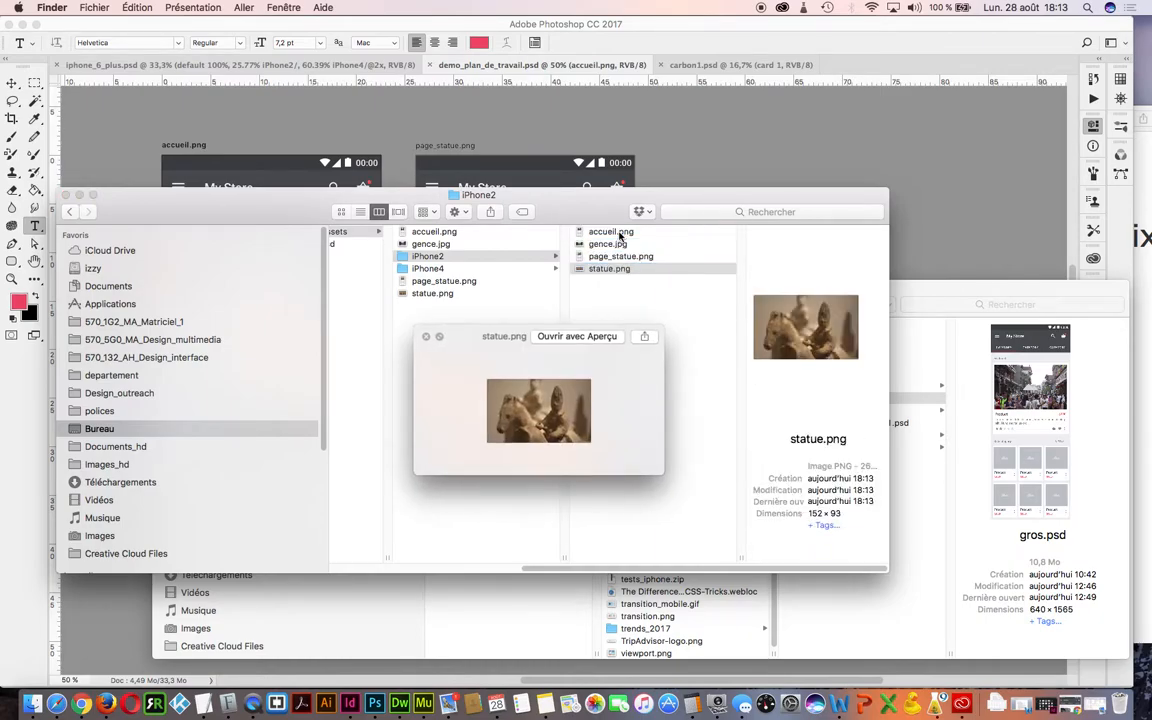
key("Up")
key("Up")
key("Up")
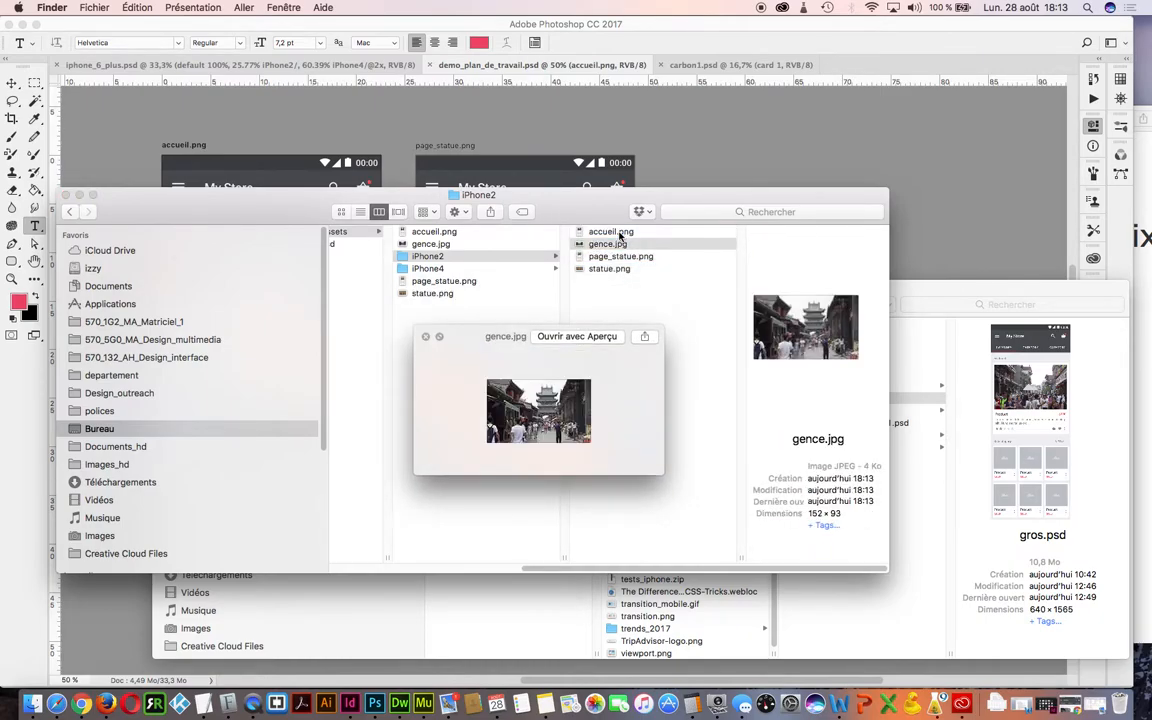
key("Down")
key("Down")
key("Down")
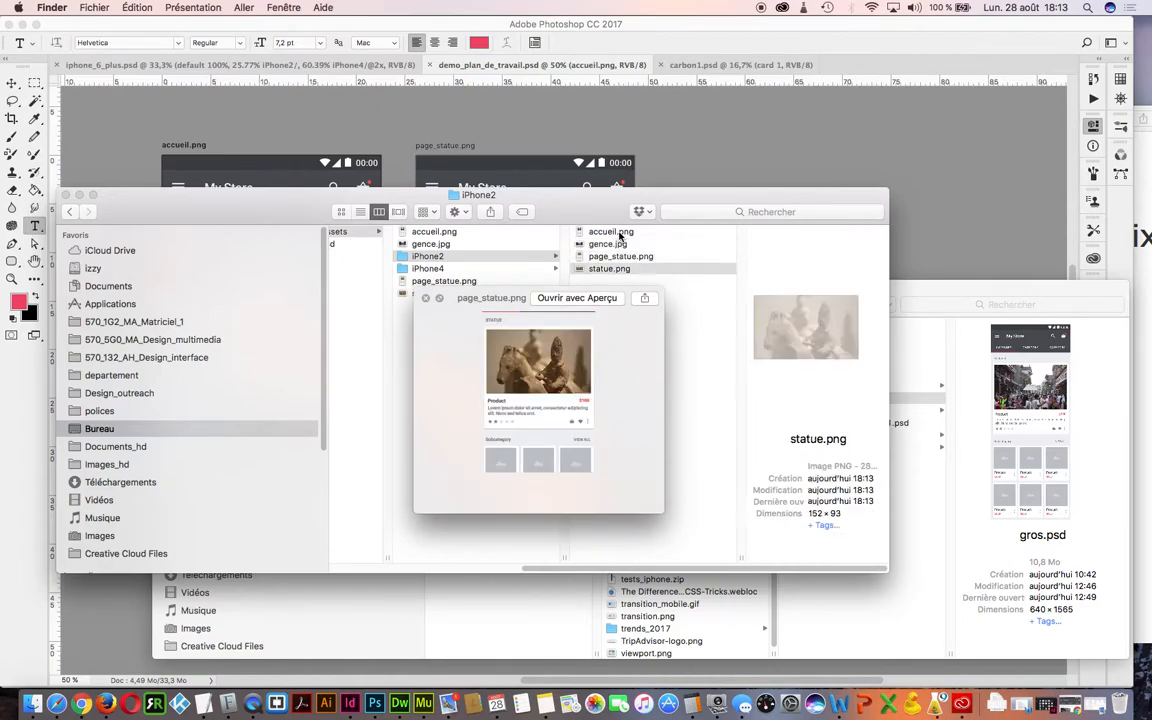
key("space")
key("Left")
key("Down")
key("Right")
key("space")
key("Down")
key("Down")
key("Down")
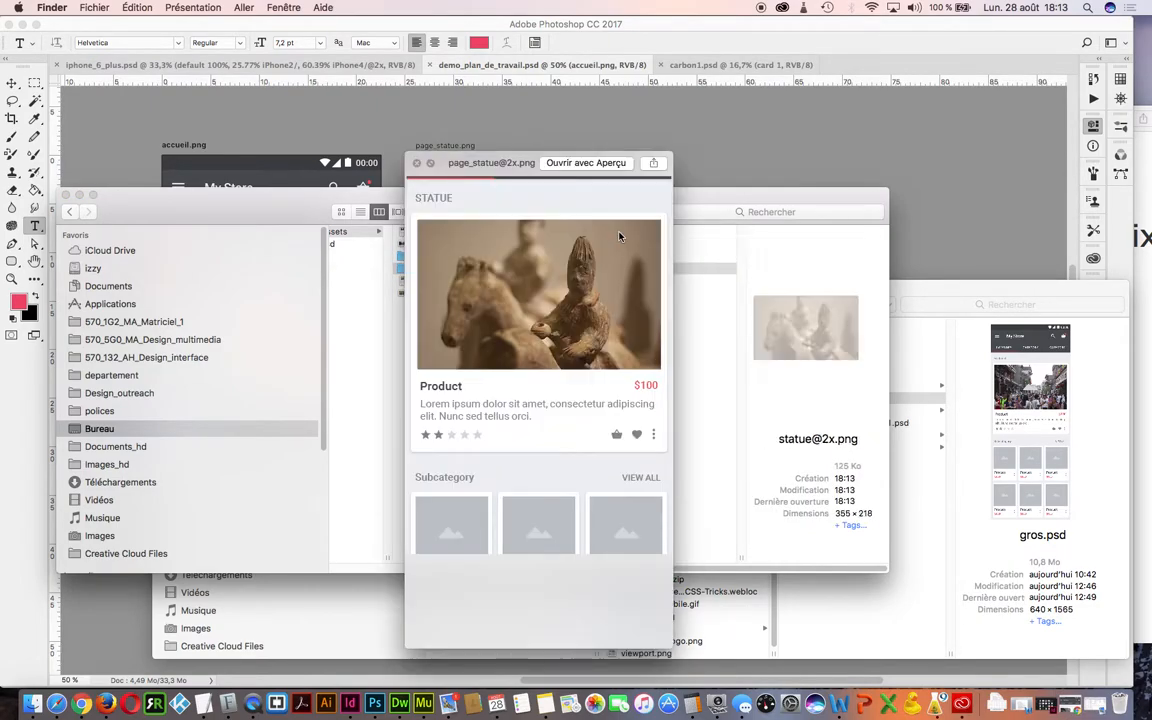
key("space")
Step: Preview the full-size page_statue.png and statue.png in the main assets folder, and reopen the iPhone2 subfolder
key("Left")
key("Down")
key("space")
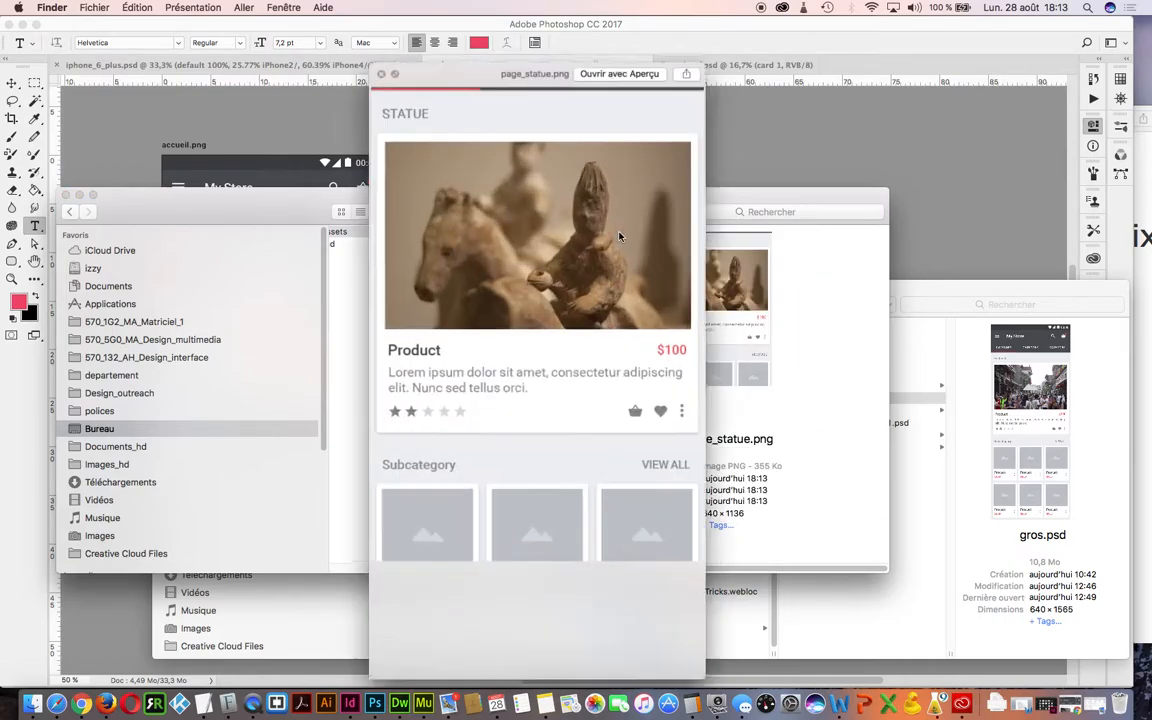
key("Down")
key("space")
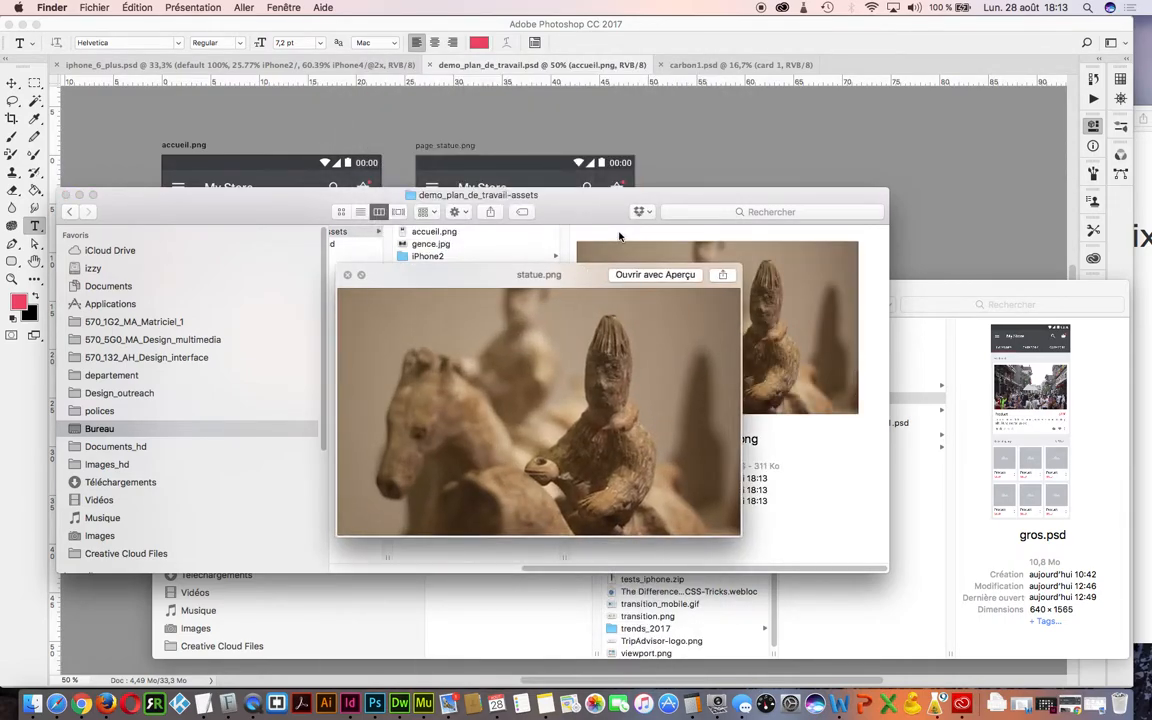
key("space")
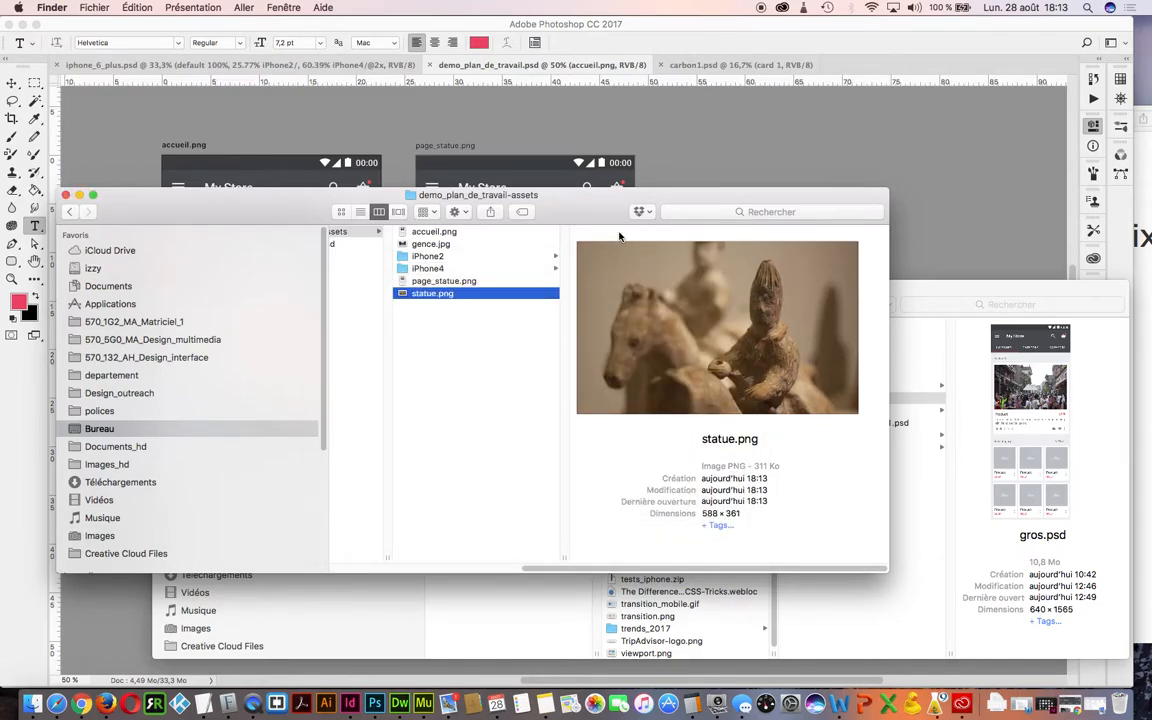
left_click(473, 259)
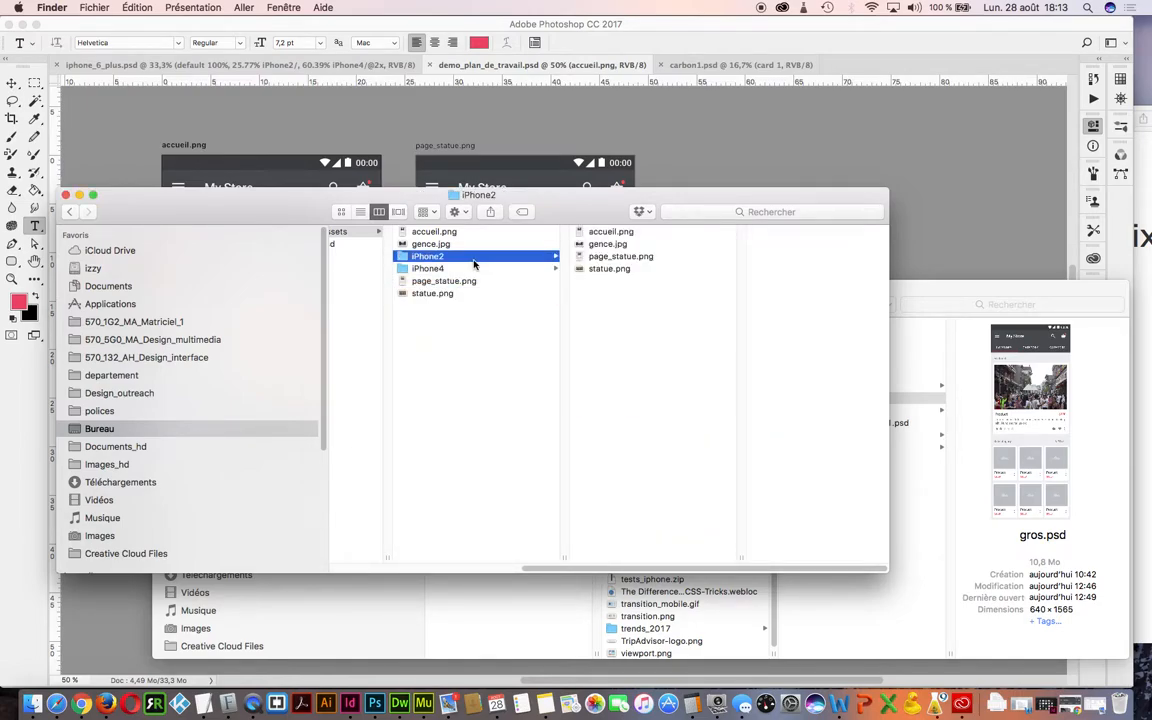